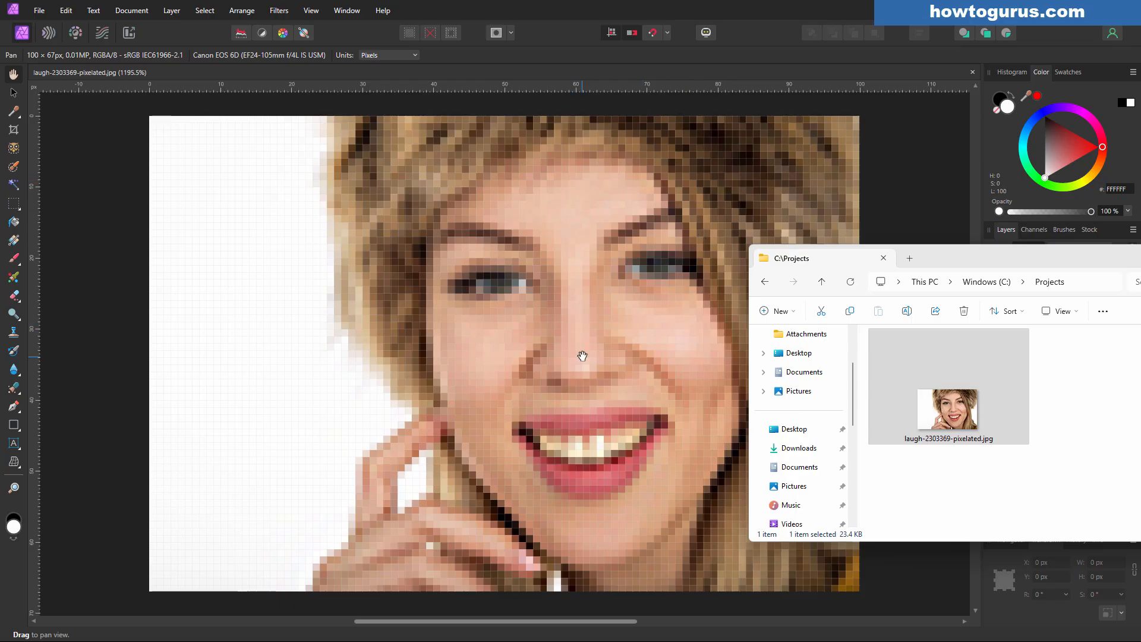
{"action": "left_click_drag", "start_coordinate": [951, 262], "coordinate": [617, 271]}
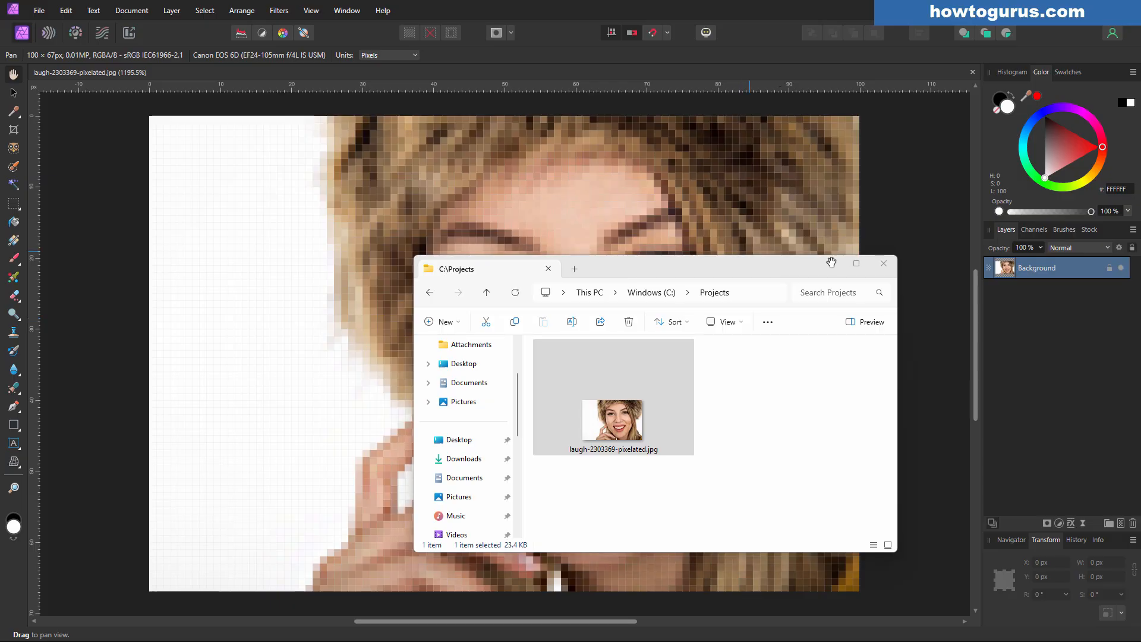
{"action": "left_click", "coordinate": [402, 316]}
{"action": "key", "text": "ctrl+0"}
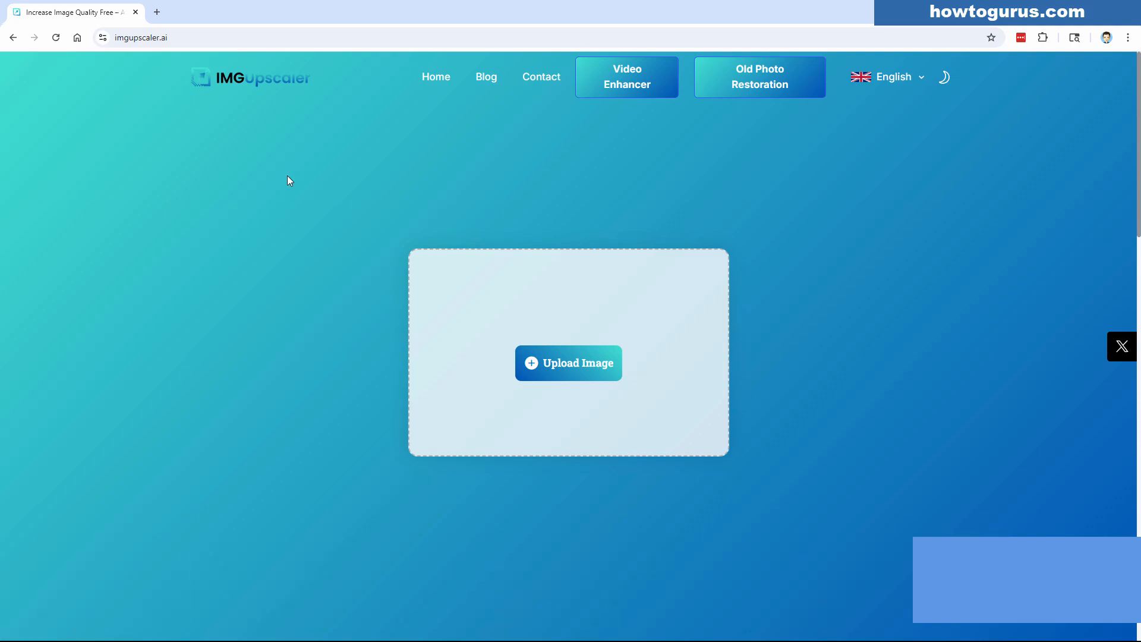
Step: Upload laugh-2303369-pixelated.jpg from the Projects folder to the imgupscaler.ai website in the browser
{"action": "left_click", "coordinate": [559, 367]}
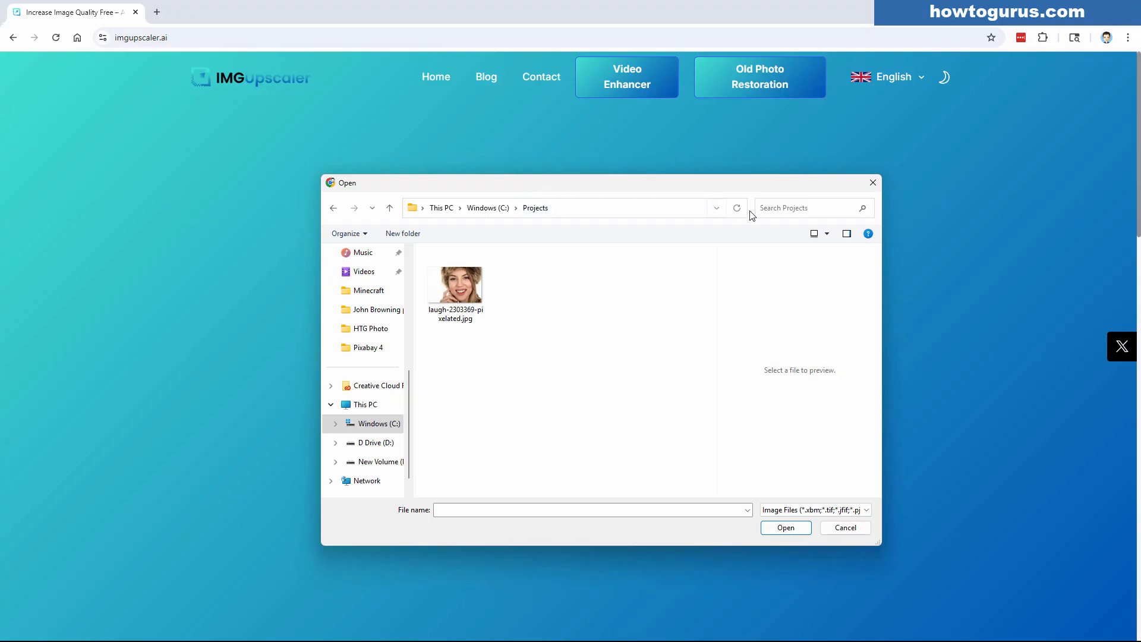
{"action": "left_click", "coordinate": [462, 286]}
{"action": "left_click", "coordinate": [792, 530]}
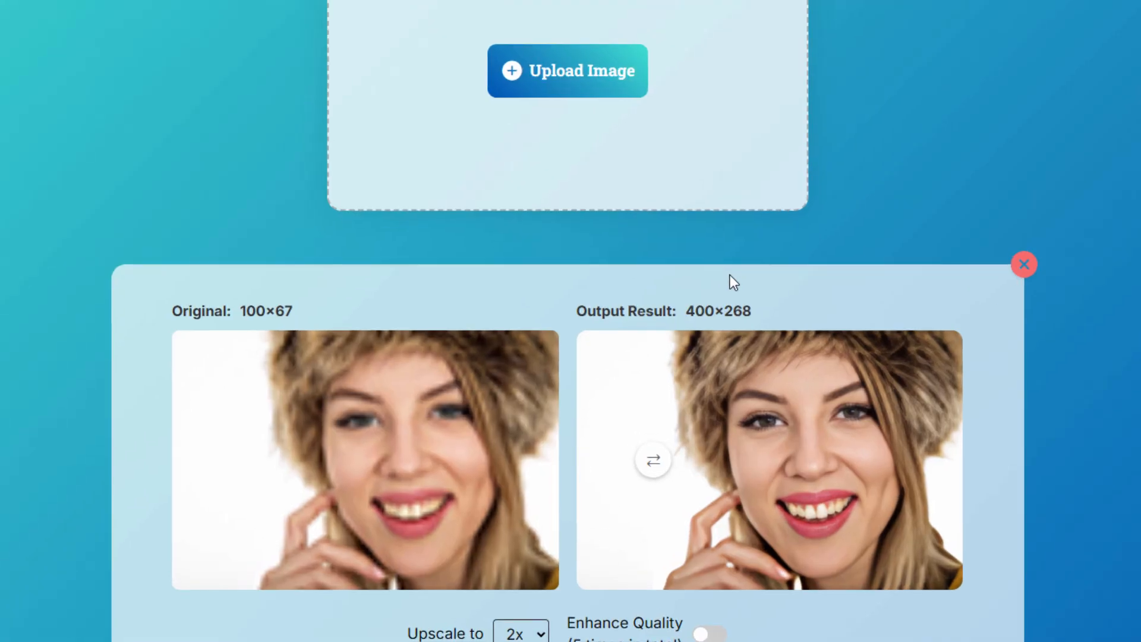
Step: Set the upscale factor for the uploaded portrait to 4x
{"action": "scroll", "coordinate": [476, 234], "scroll_direction": "down", "scroll_amount": 4}
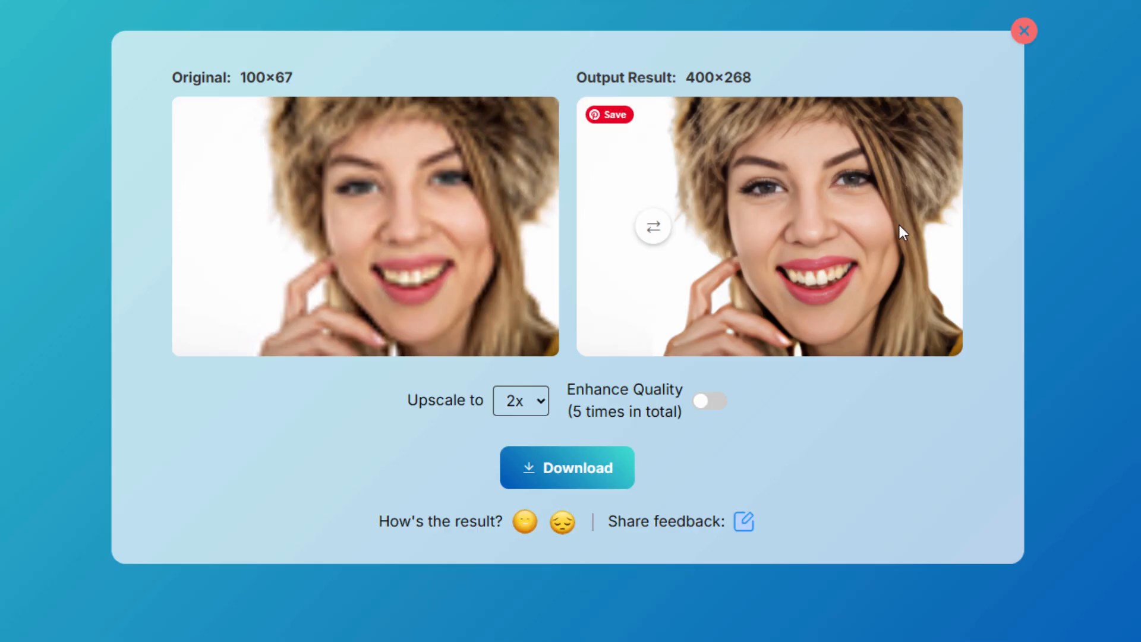
{"action": "left_click", "coordinate": [544, 401]}
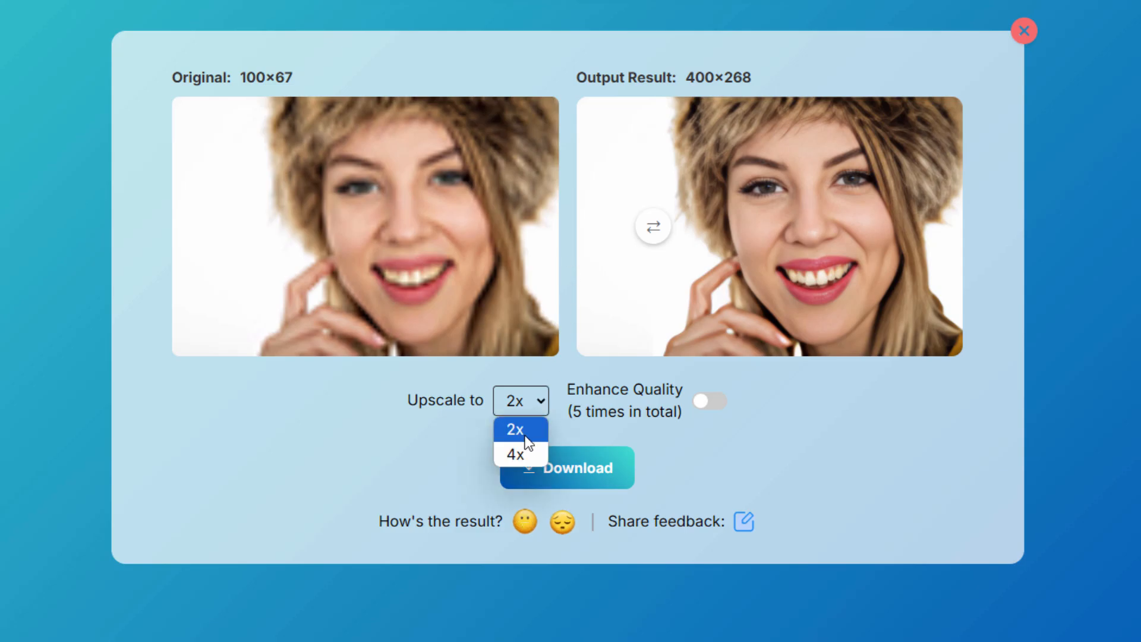
{"action": "left_click", "coordinate": [523, 447]}
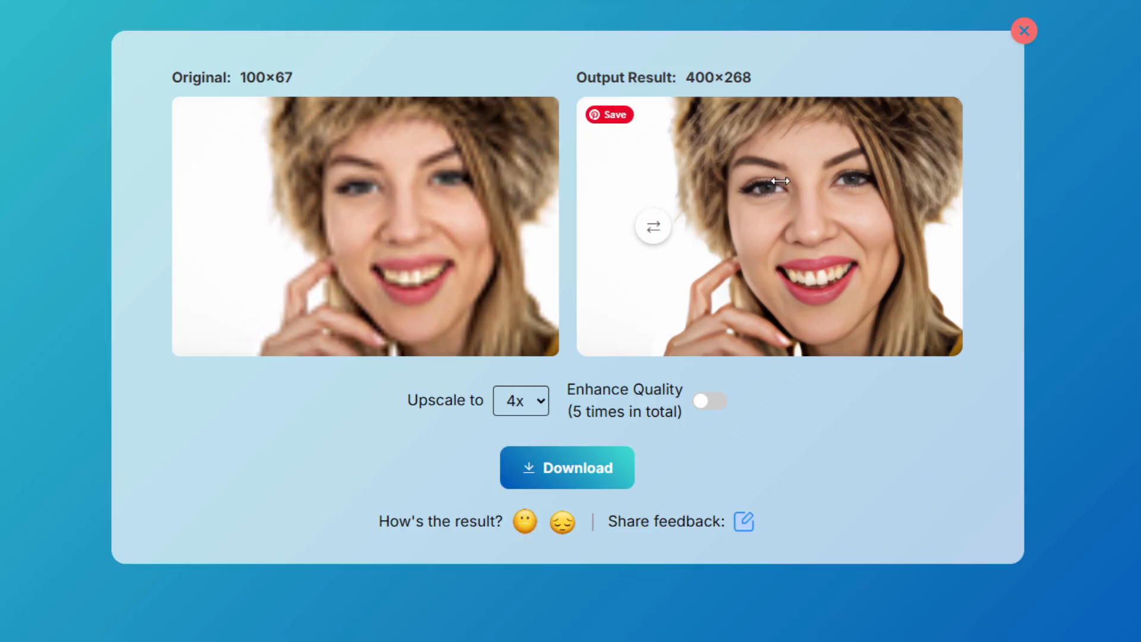
Step: Compare the upscaled portrait with the original using the divider, and download it to the Projects folder as laugh-2303369-pixelated_enhanced.jpg
{"action": "left_click_drag", "start_coordinate": [676, 231], "coordinate": [702, 191]}
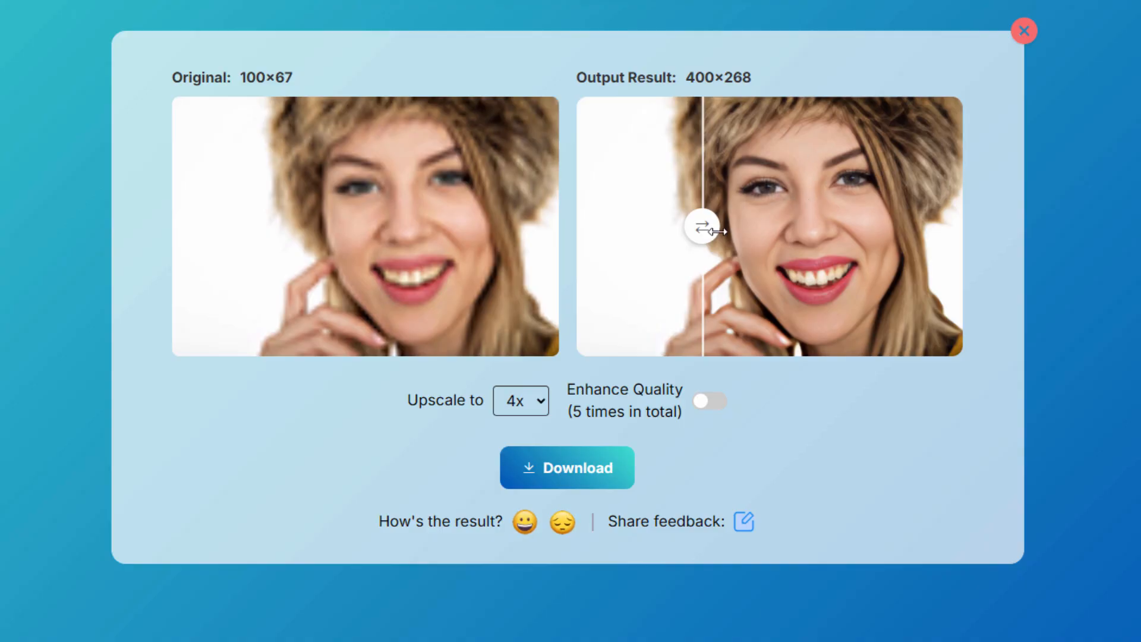
{"action": "left_click_drag", "start_coordinate": [706, 230], "coordinate": [661, 230]}
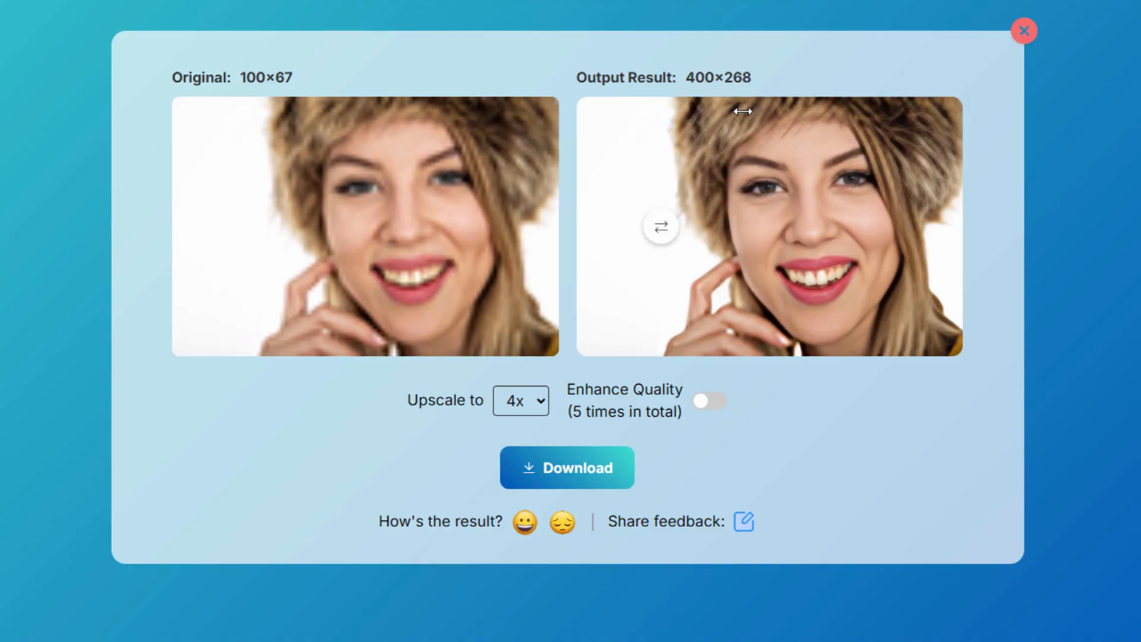
{"action": "left_click", "coordinate": [572, 470]}
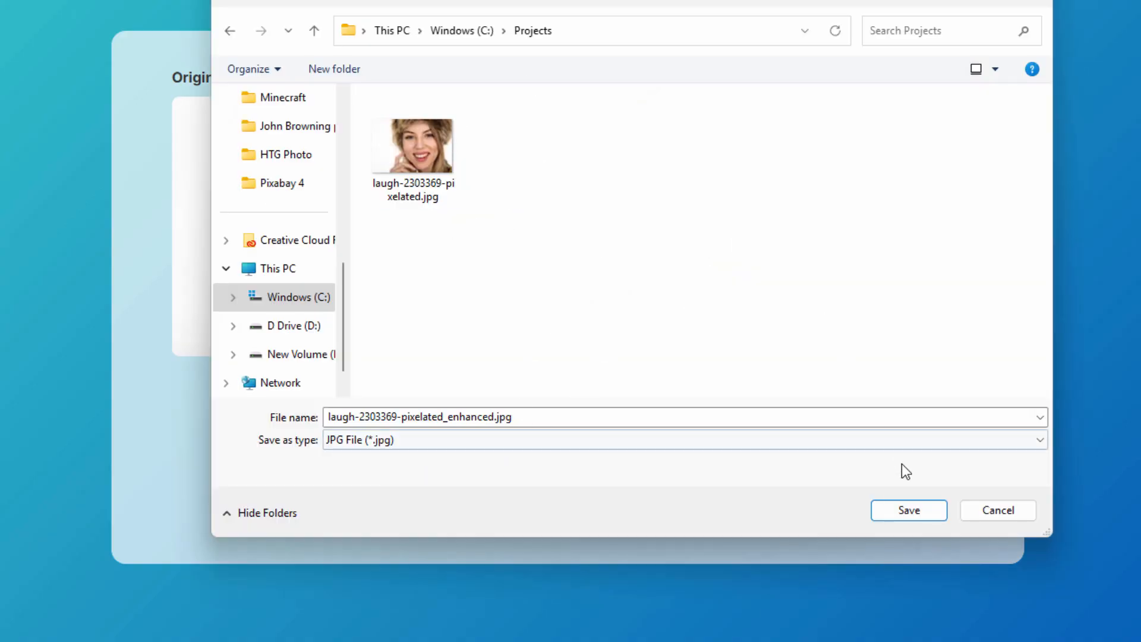
{"action": "left_click", "coordinate": [912, 511]}
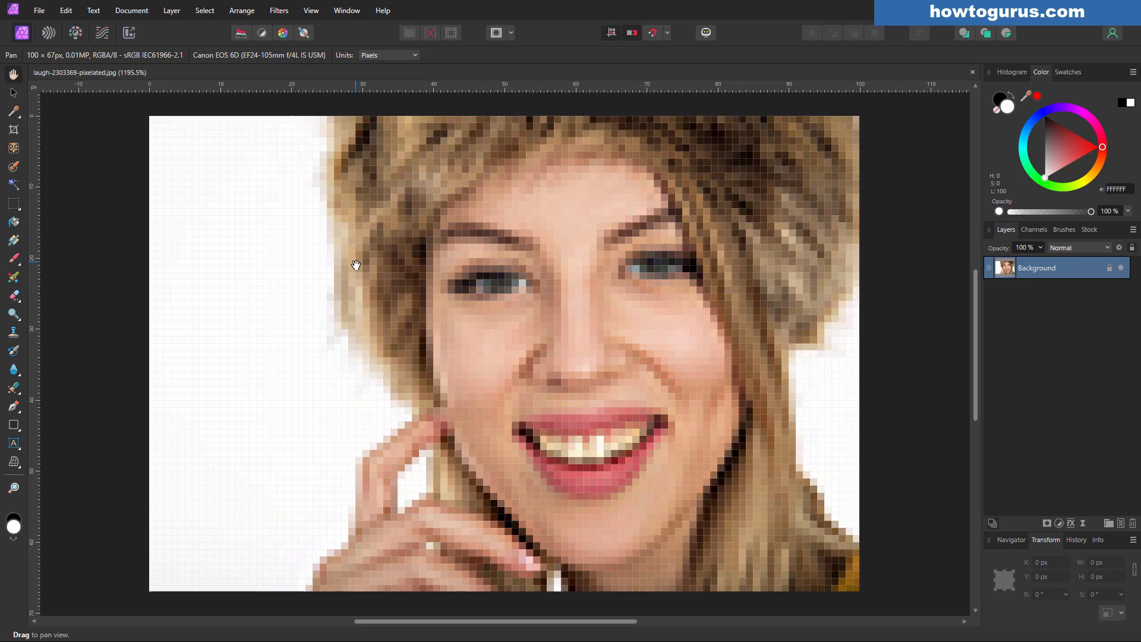
Step: Switch to Affinity Photo and open laugh-2303369-pixelated_enhanced.jpg from the Projects folder
{"action": "scroll", "coordinate": [356, 267], "scroll_direction": "down", "scroll_amount": 5}
{"action": "scroll", "coordinate": [357, 267], "scroll_direction": "up", "scroll_amount": 1}
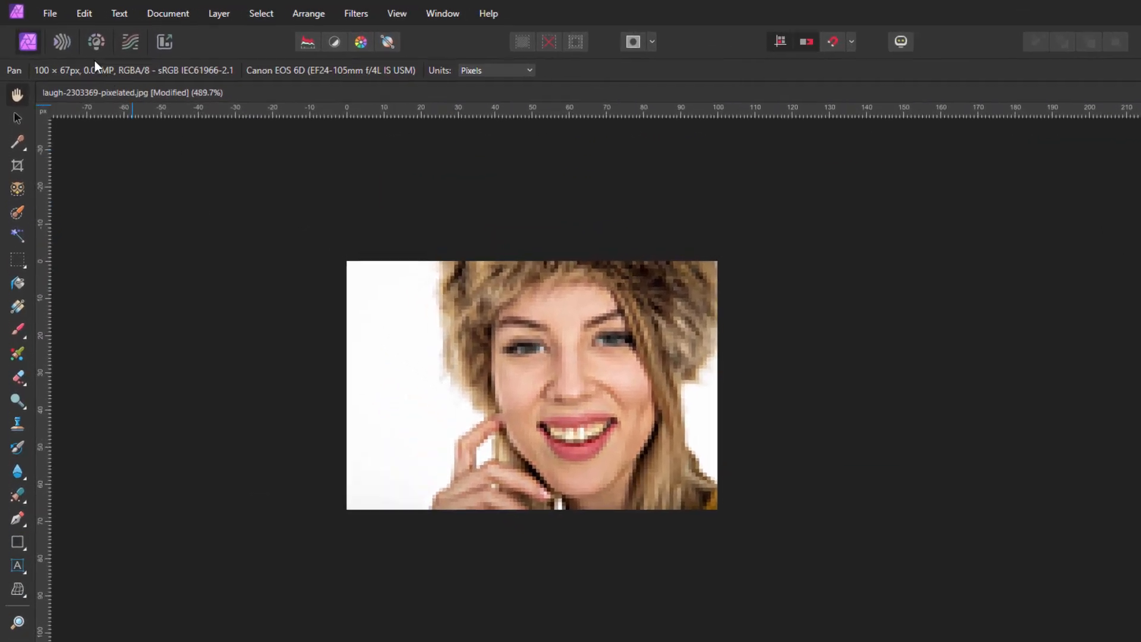
{"action": "left_click", "coordinate": [62, 18]}
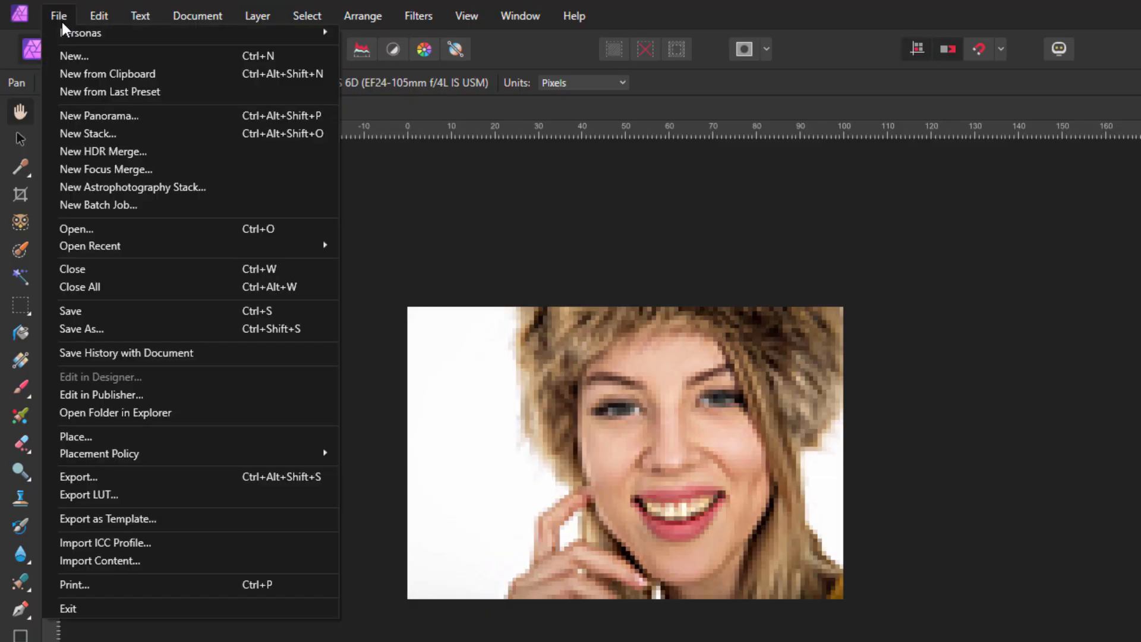
{"action": "left_click", "coordinate": [136, 227]}
{"action": "left_click", "coordinate": [612, 372]}
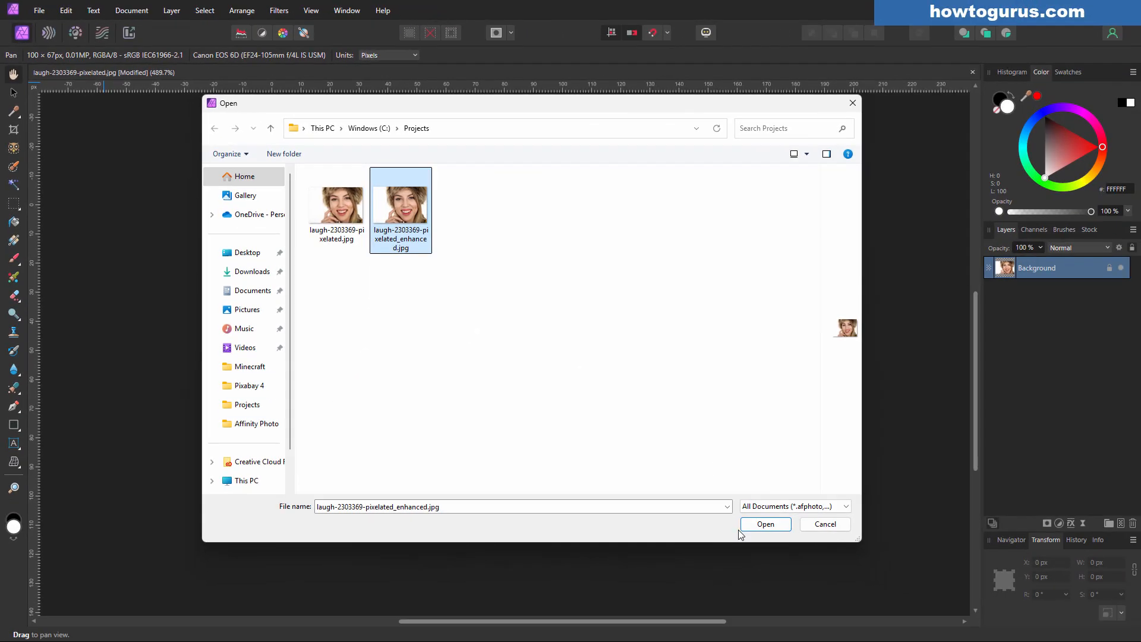
{"action": "left_click", "coordinate": [750, 534]}
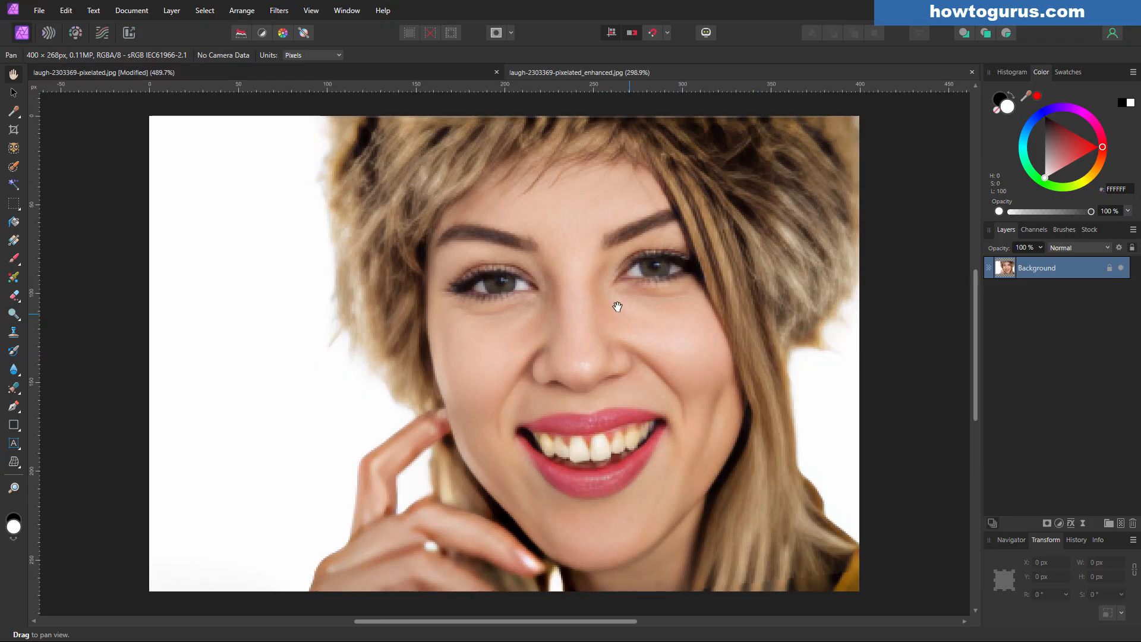
Step: Compare facial detail and edges between the enhanced portrait and the pixelated original, viewing both documents at a matching fitted size
{"action": "scroll", "coordinate": [538, 265], "scroll_direction": "up", "scroll_amount": 3}
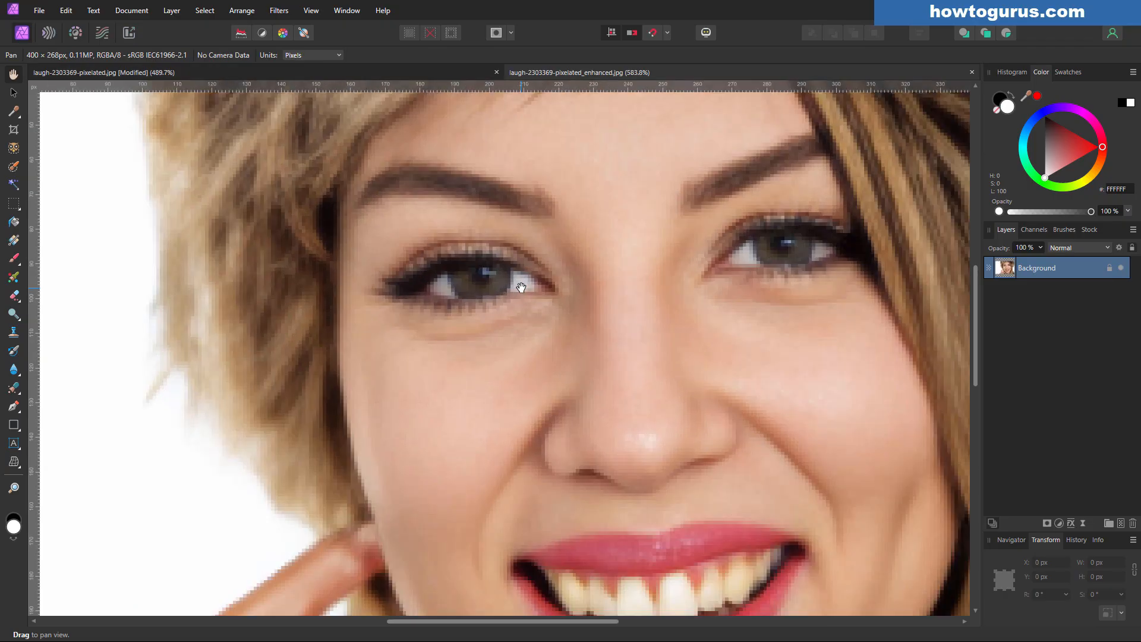
{"action": "scroll", "coordinate": [535, 282], "scroll_direction": "down", "scroll_amount": 4}
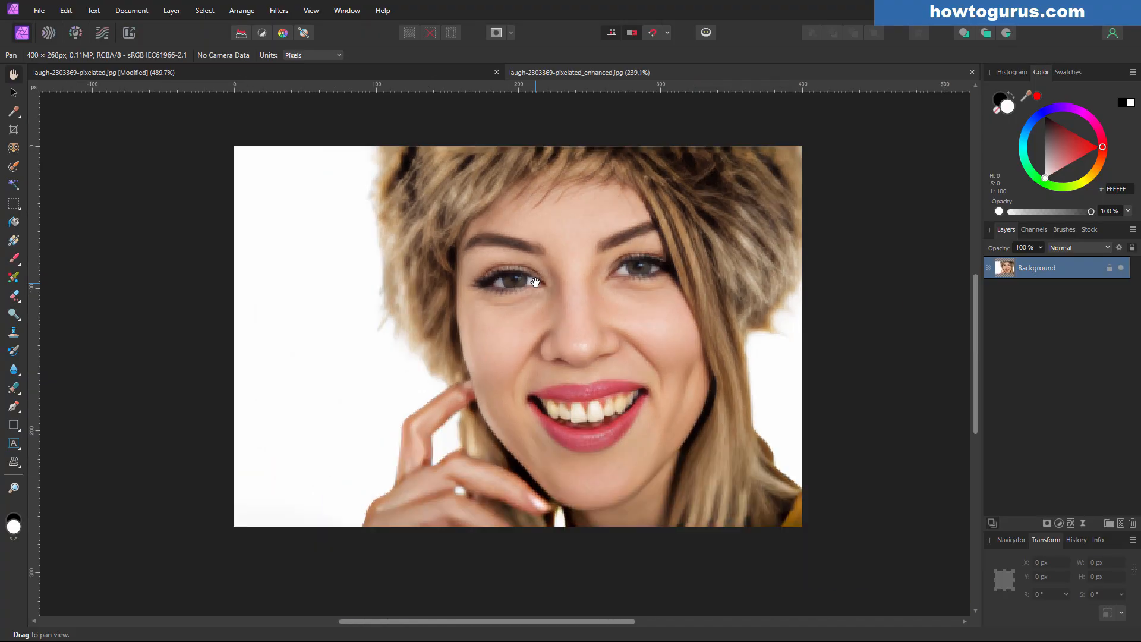
{"action": "key", "text": "ctrl+z"}
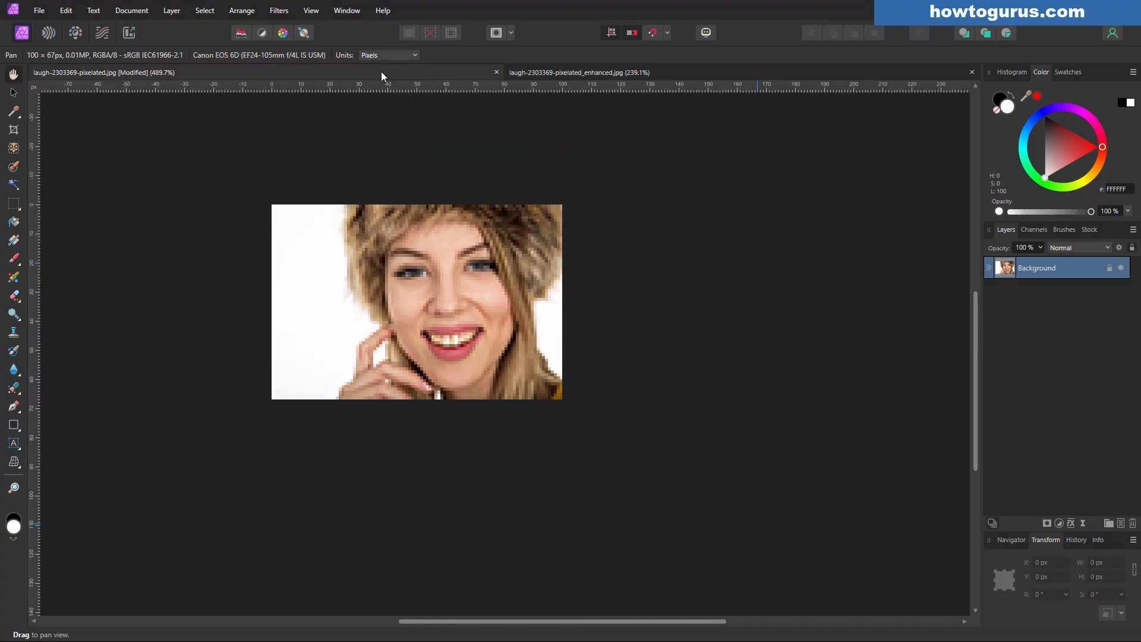
{"action": "scroll", "coordinate": [469, 310], "scroll_direction": "up", "scroll_amount": 1}
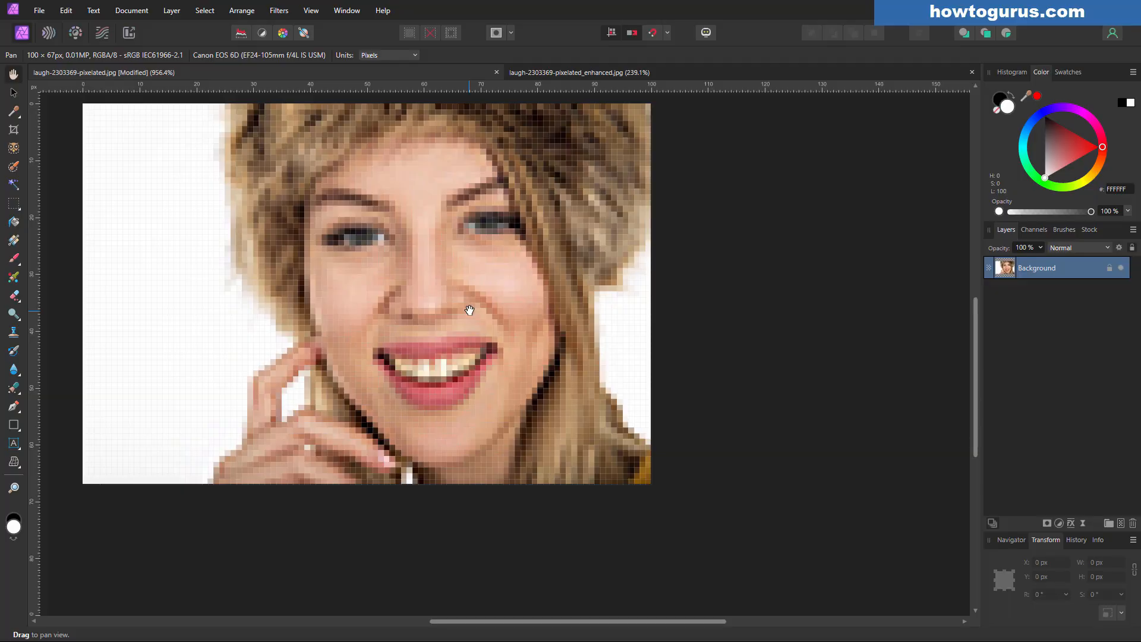
{"action": "scroll", "coordinate": [469, 309], "scroll_direction": "down", "scroll_amount": 1}
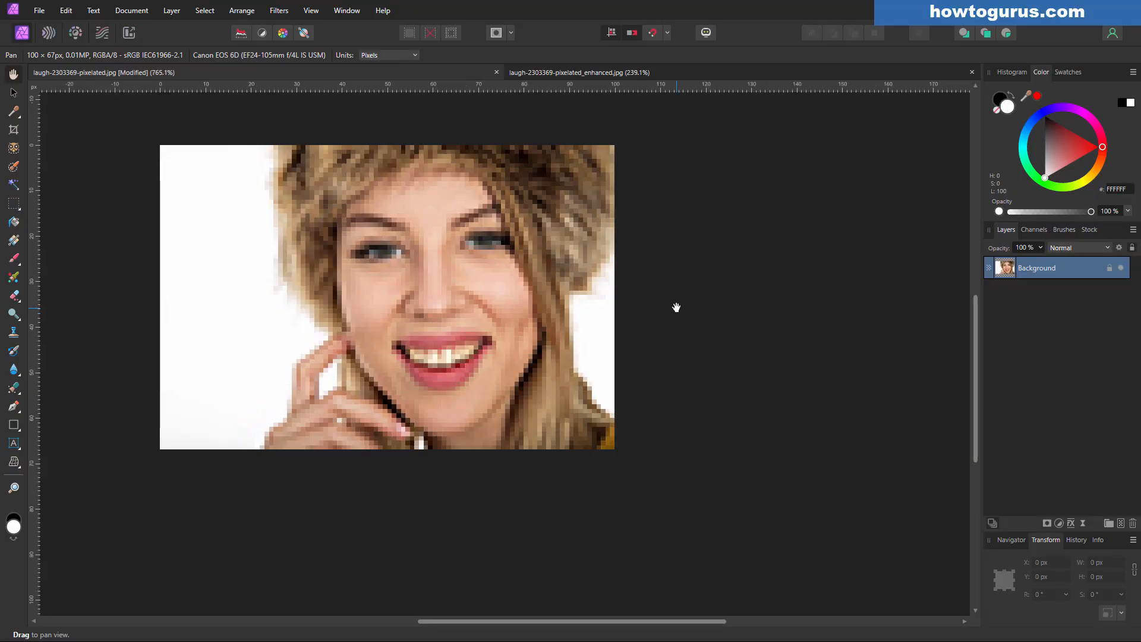
{"action": "key", "text": "ctrl+0"}
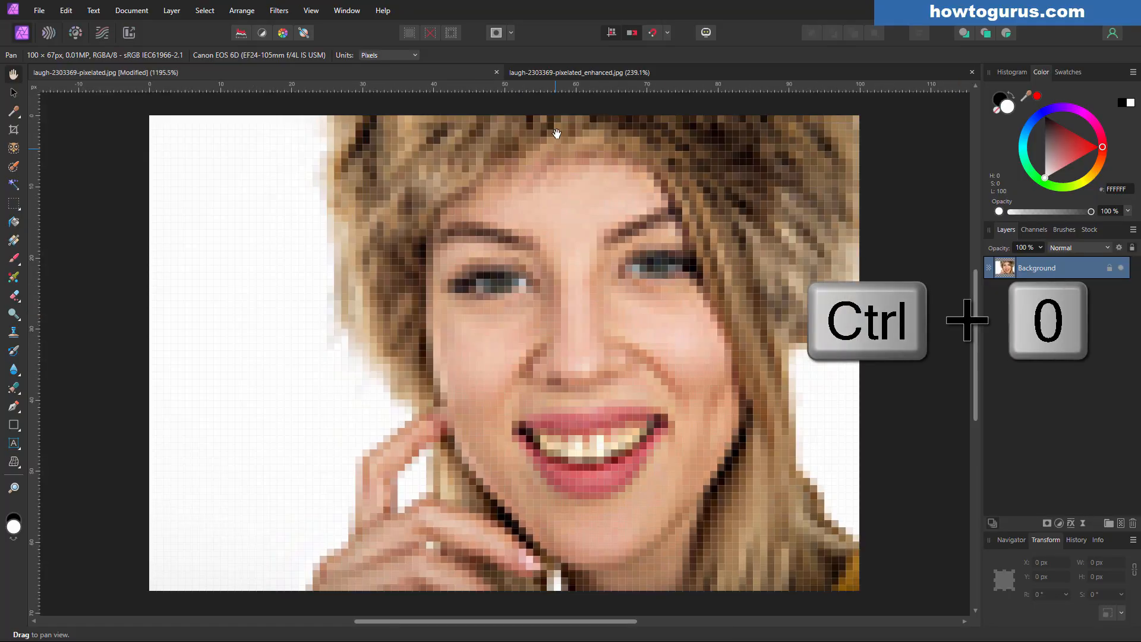
{"action": "left_click", "coordinate": [565, 73]}
{"action": "key", "text": "ctrl+0"}
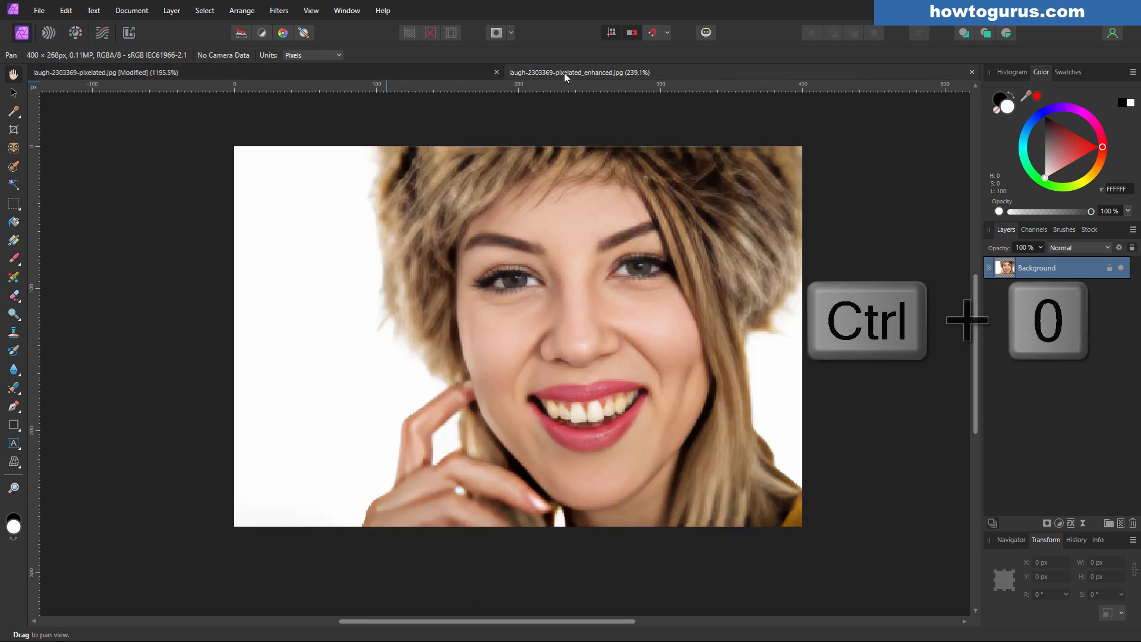
{"action": "left_click", "coordinate": [445, 72]}
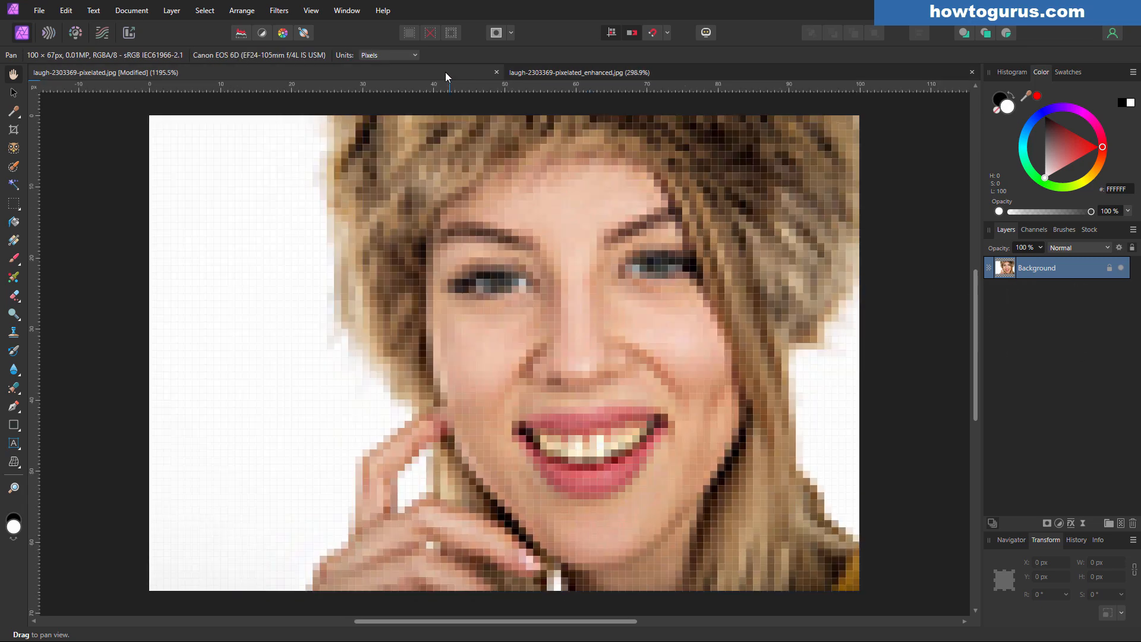
{"action": "left_click", "coordinate": [545, 74]}
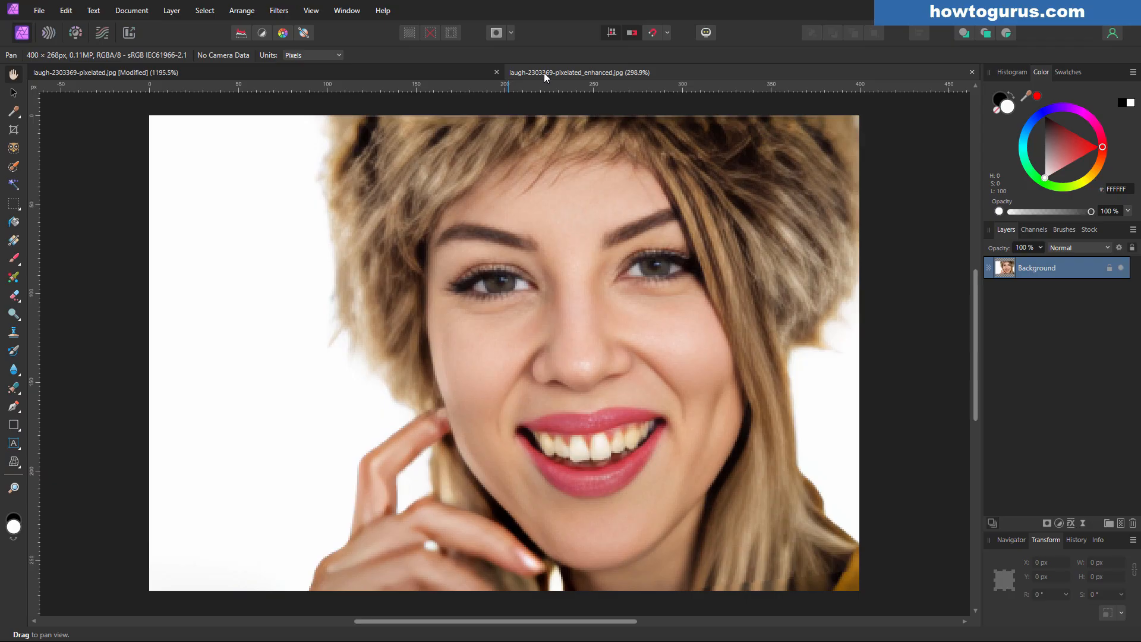
{"action": "left_click", "coordinate": [456, 72]}
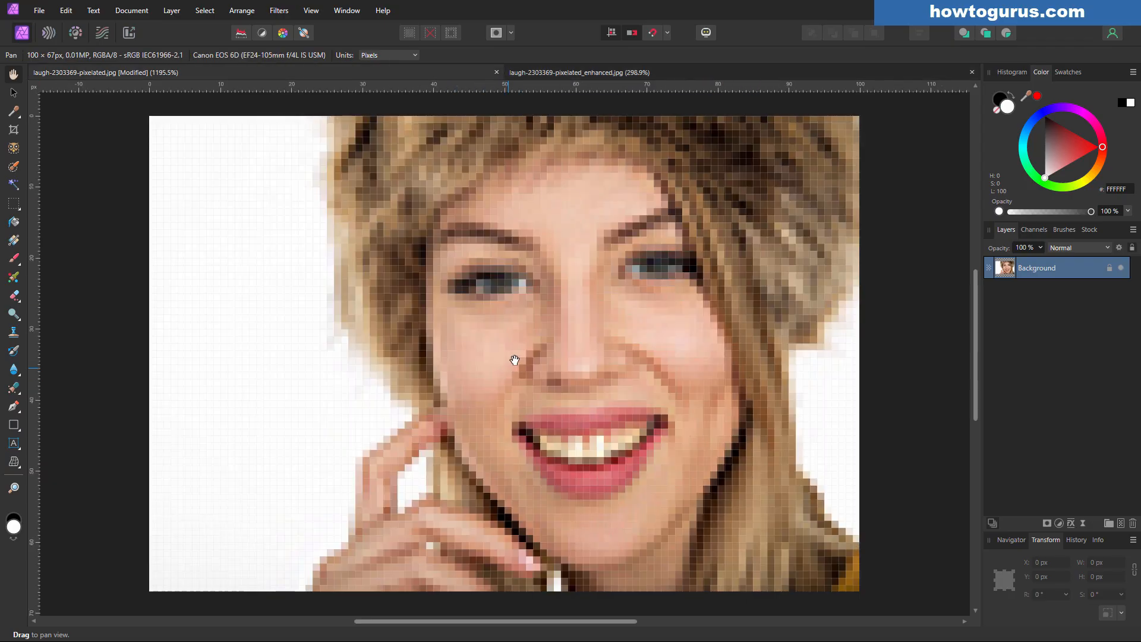
{"action": "left_click", "coordinate": [582, 73]}
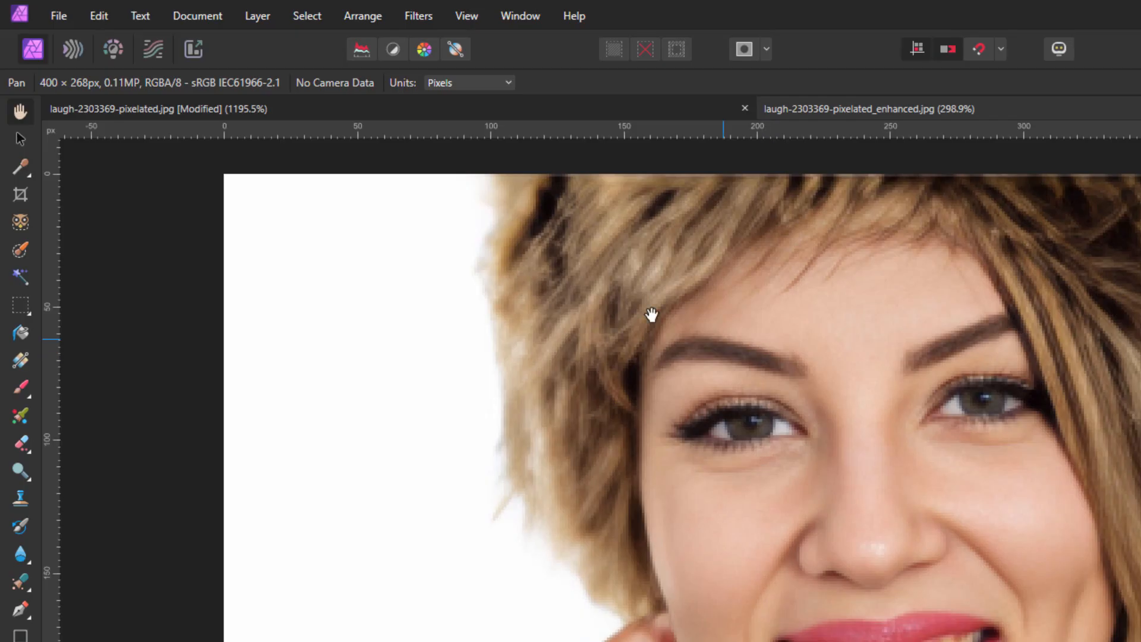
Step: Resize the enhanced portrait document to 4000 × 2680 px with Bilinear resampling and inspect the face for sharpness
{"action": "left_click", "coordinate": [212, 17]}
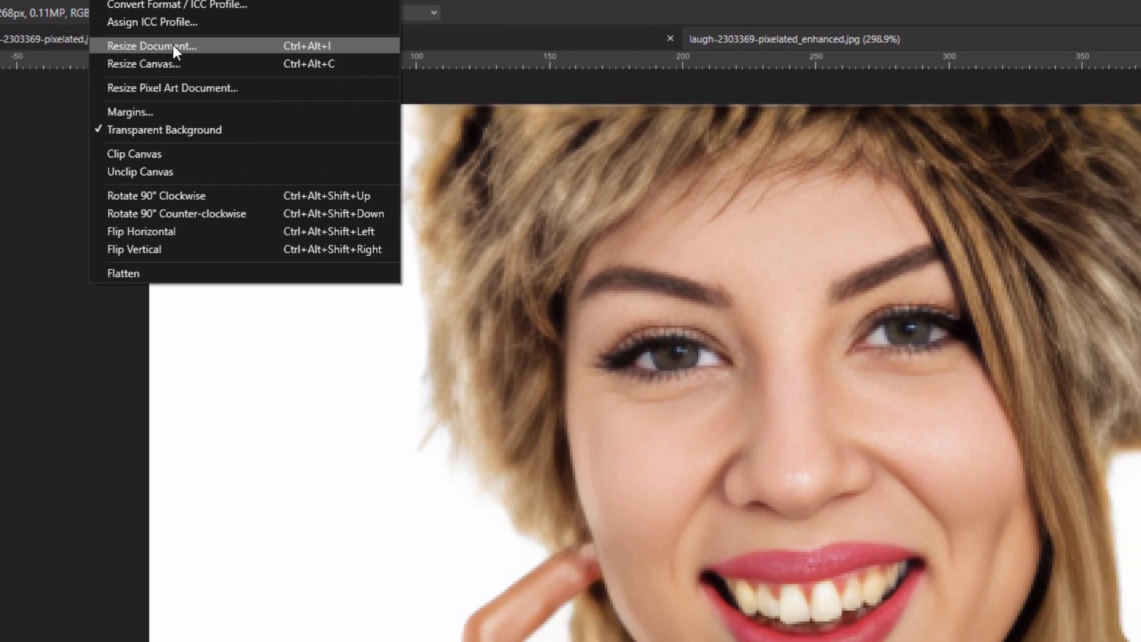
{"action": "left_click", "coordinate": [248, 117]}
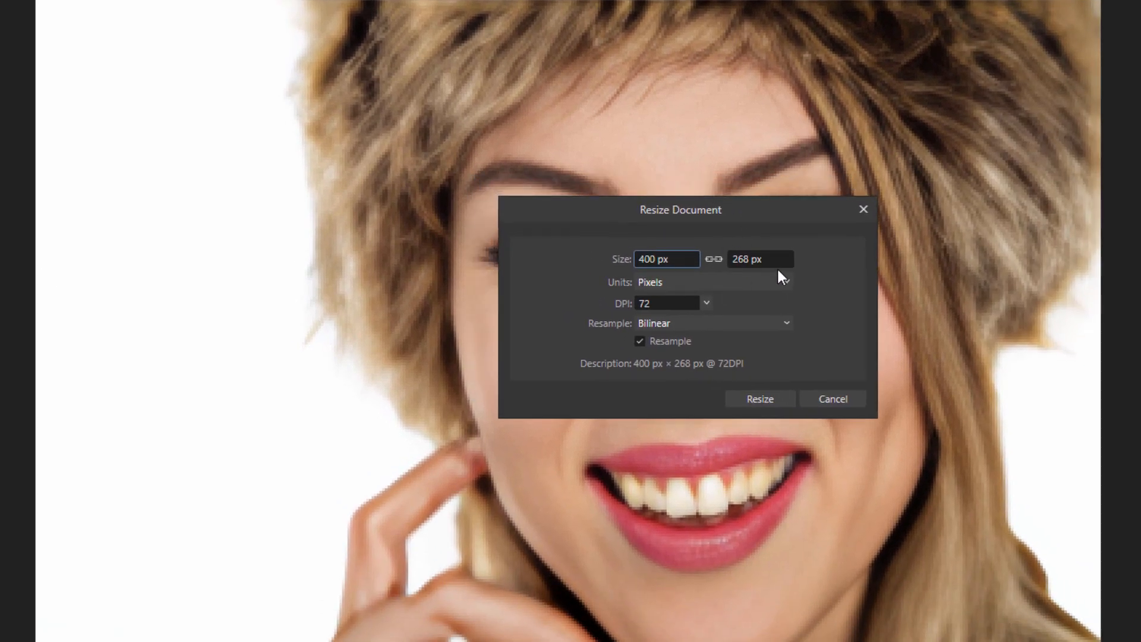
{"action": "left_click", "coordinate": [653, 259]}
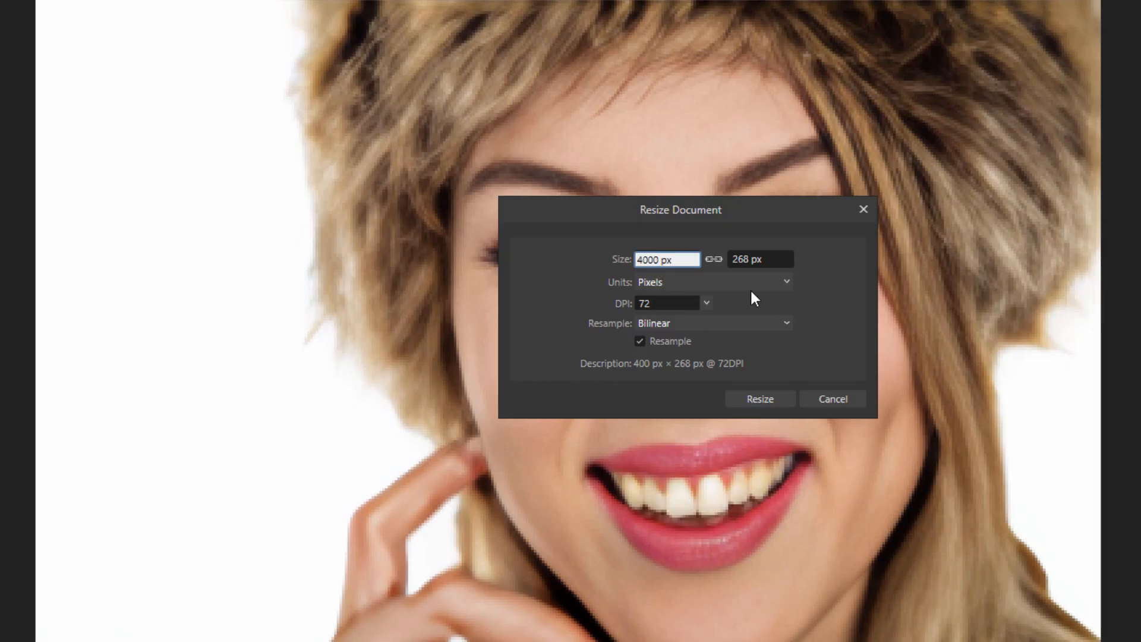
{"action": "left_click", "coordinate": [750, 260]}
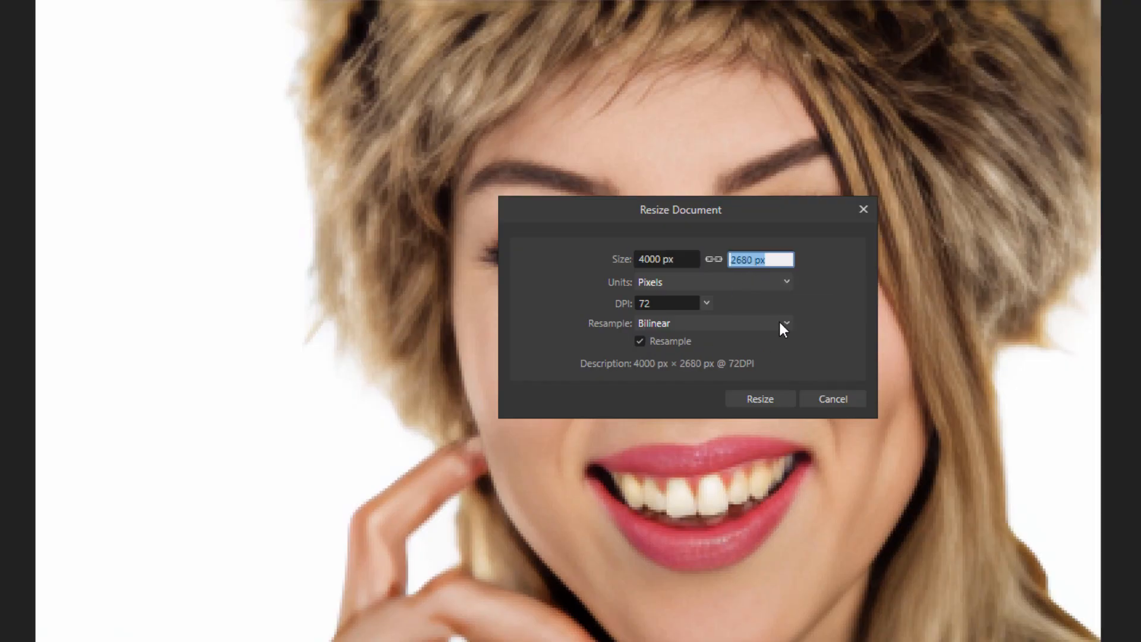
{"action": "left_click", "coordinate": [692, 326]}
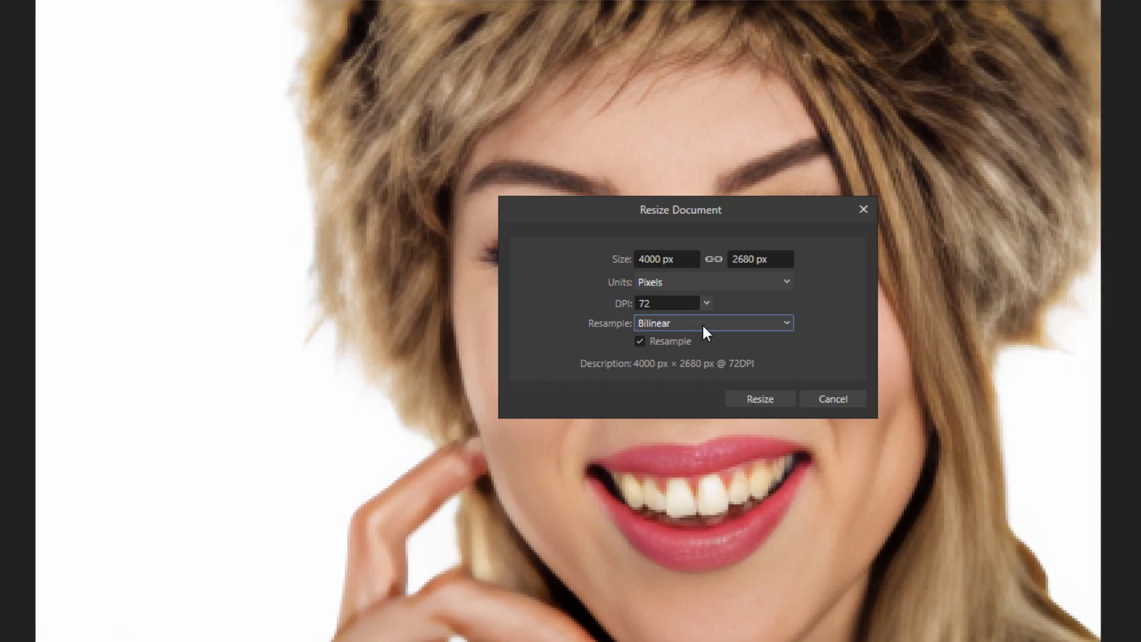
{"action": "left_click", "coordinate": [764, 398]}
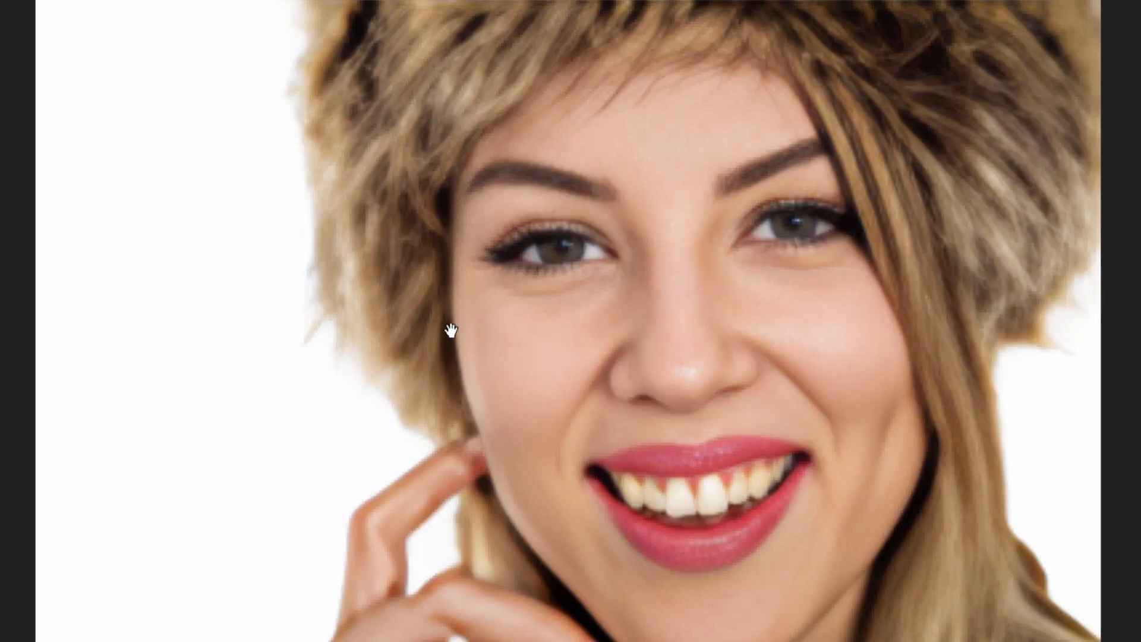
{"action": "scroll", "coordinate": [477, 372], "scroll_direction": "up", "scroll_amount": 3}
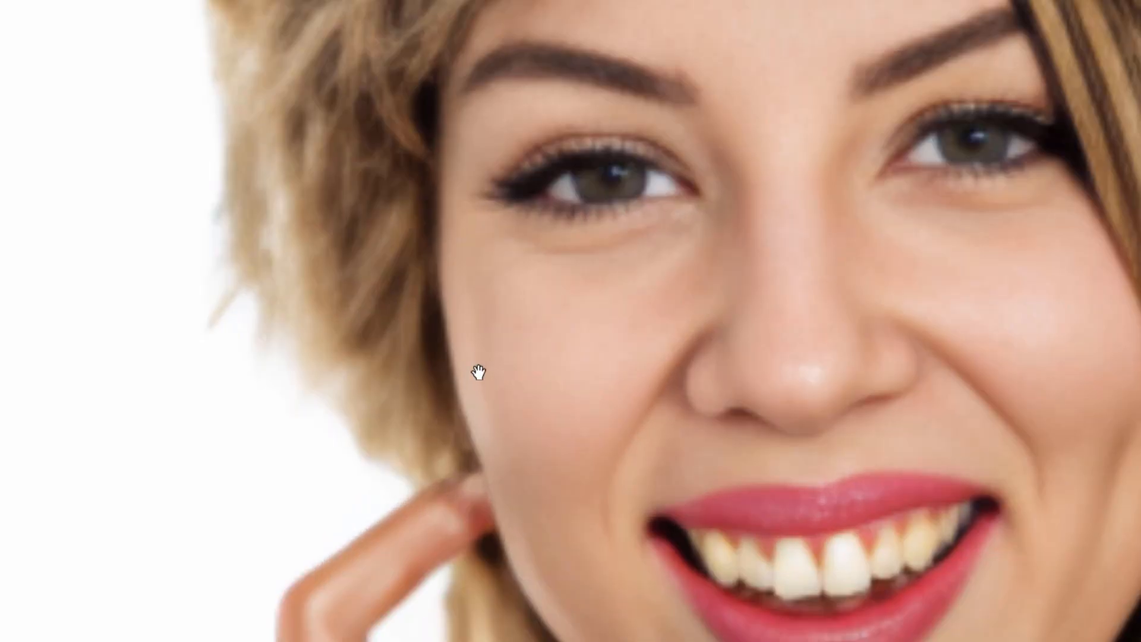
{"action": "scroll", "coordinate": [438, 331], "scroll_direction": "down", "scroll_amount": 3}
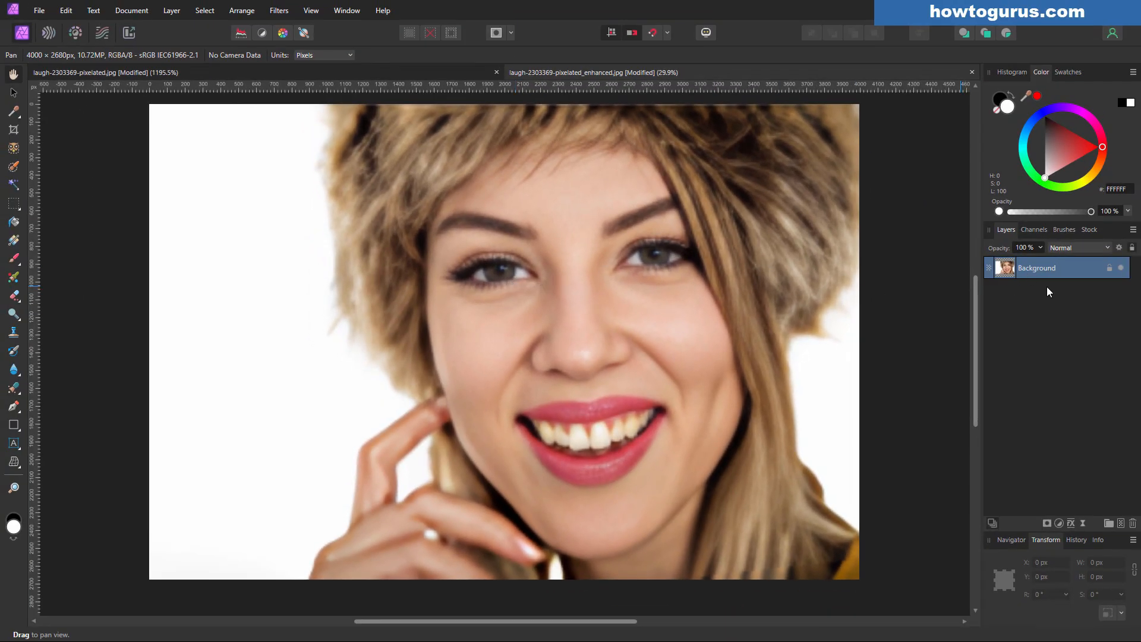
Step: Duplicate the Background layer and apply a monochrome High Pass filter to the copy, raising the radius until the facial edges stand out
{"action": "right_click", "coordinate": [1032, 268]}
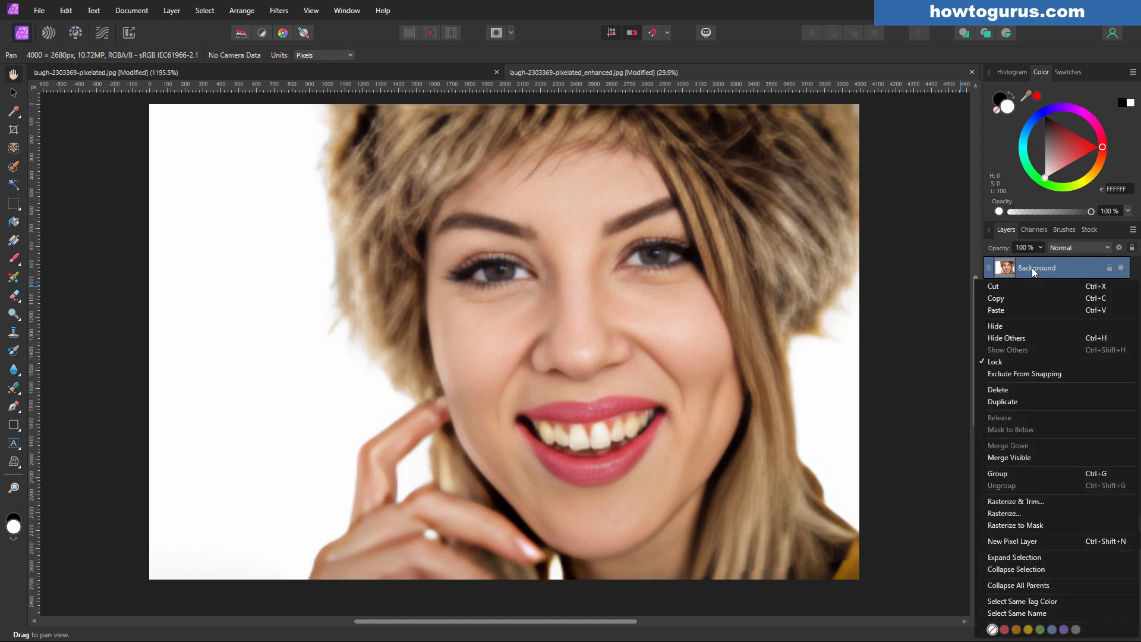
{"action": "left_click", "coordinate": [1014, 401]}
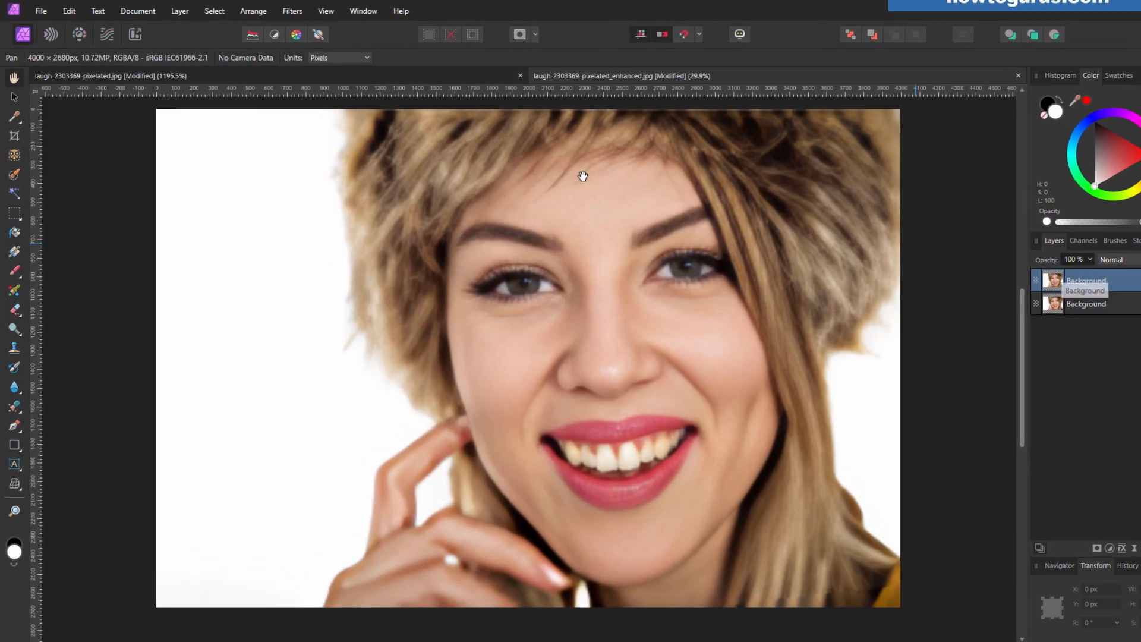
{"action": "left_click", "coordinate": [289, 13]}
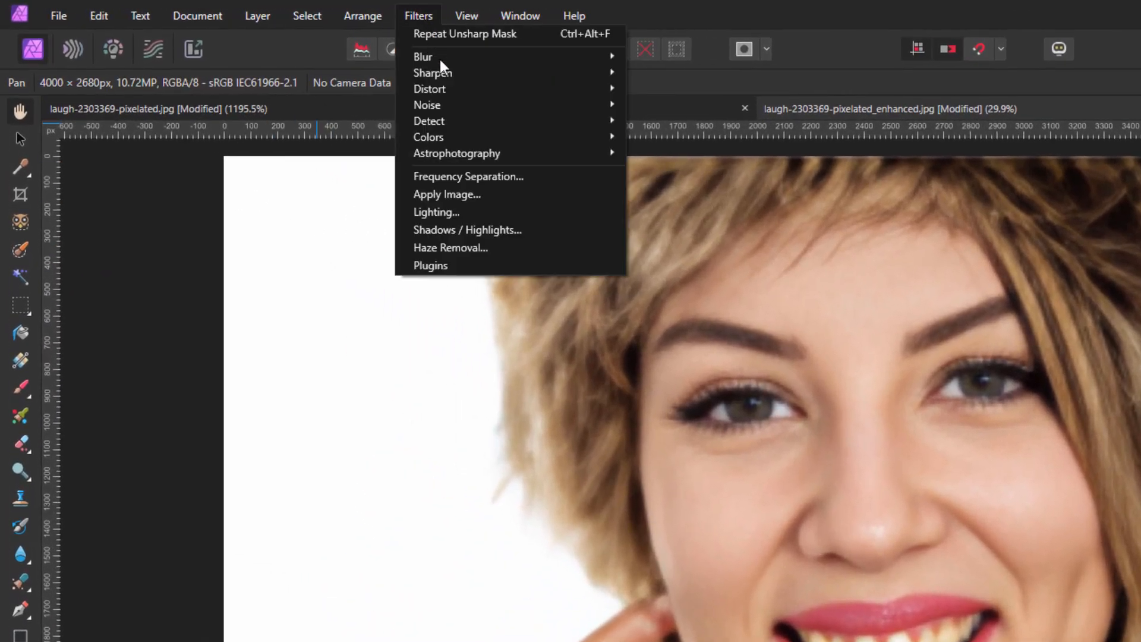
{"action": "mouse_move", "coordinate": [447, 73]}
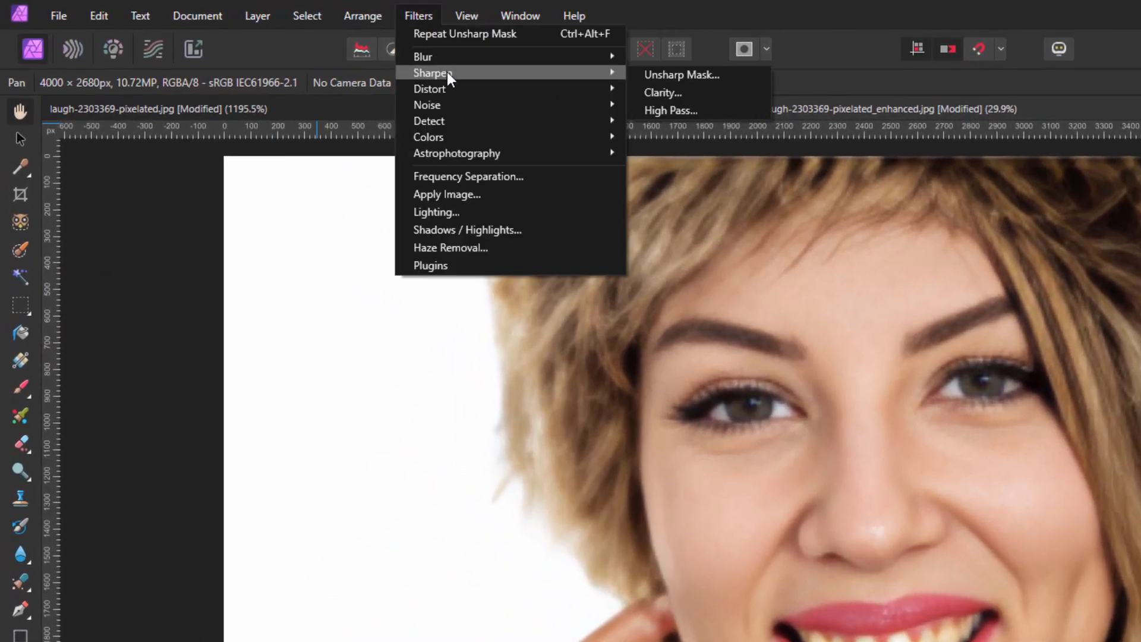
{"action": "left_click", "coordinate": [716, 105]}
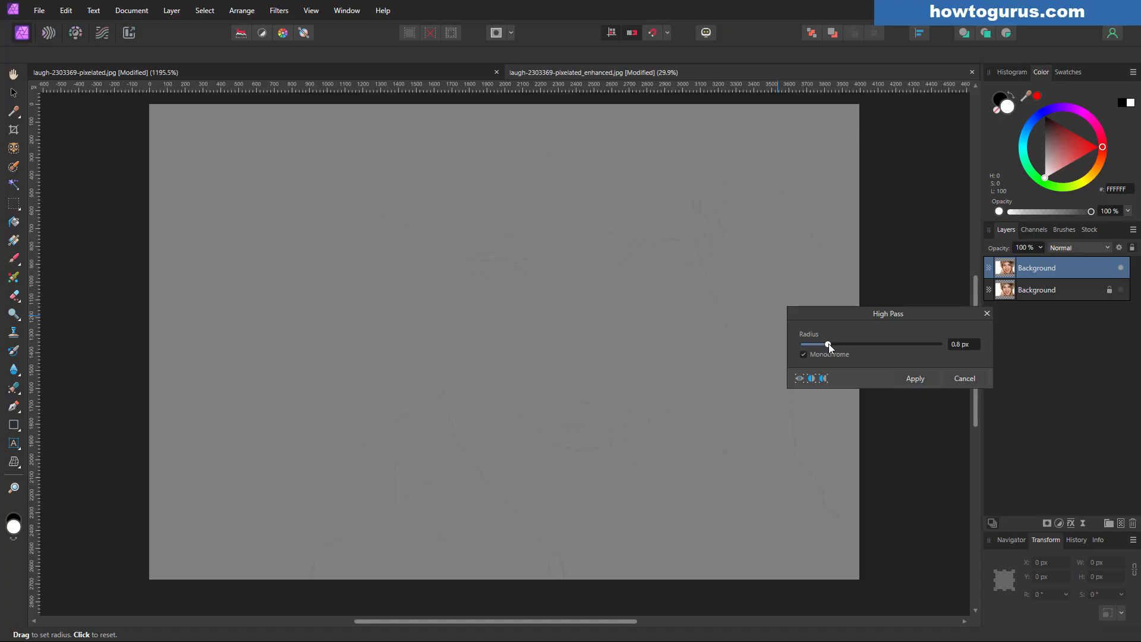
{"action": "left_click_drag", "start_coordinate": [828, 344], "coordinate": [854, 346]}
{"action": "left_click", "coordinate": [915, 378]}
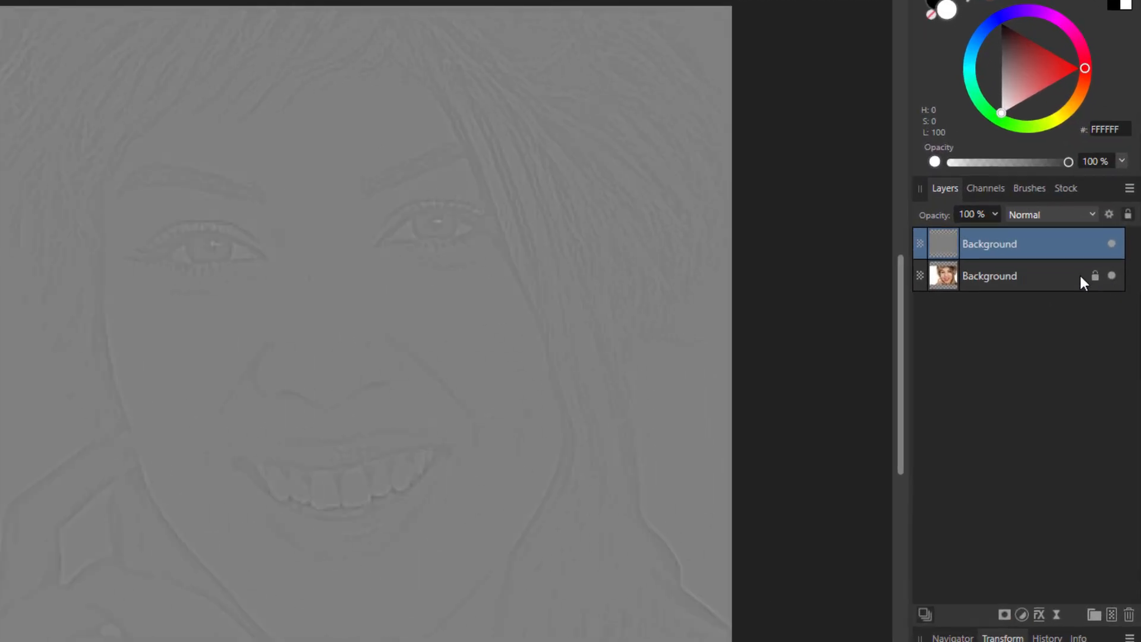
Step: Set the high-pass layer's blend mode to Soft Light and inspect the sharpening of the whole portrait
{"action": "left_click", "coordinate": [1034, 212]}
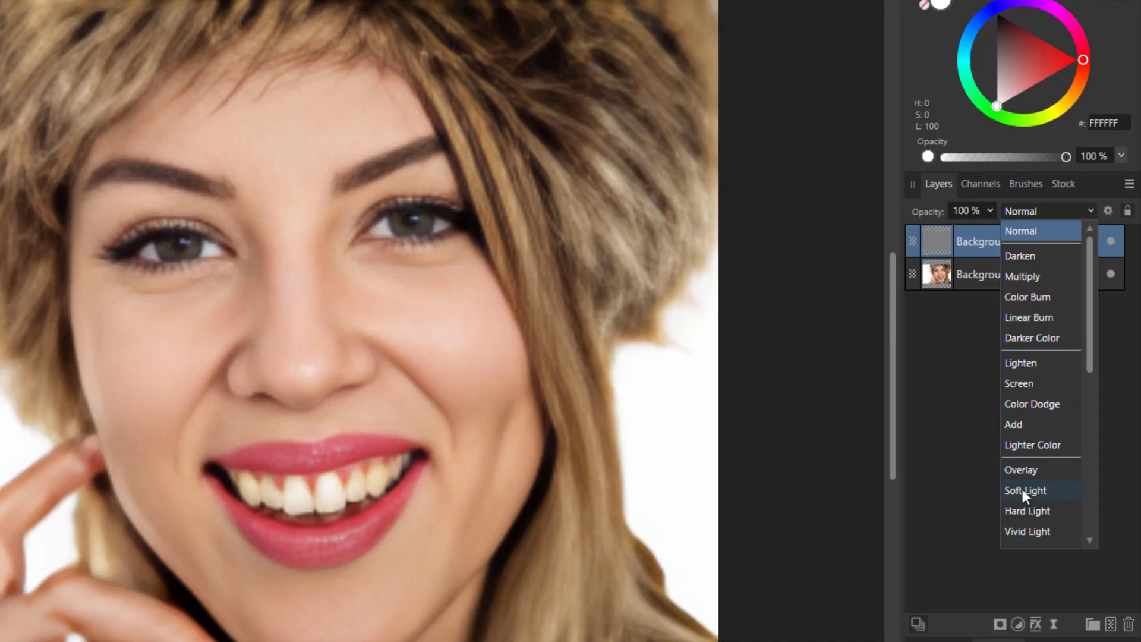
{"action": "left_click", "coordinate": [1023, 490]}
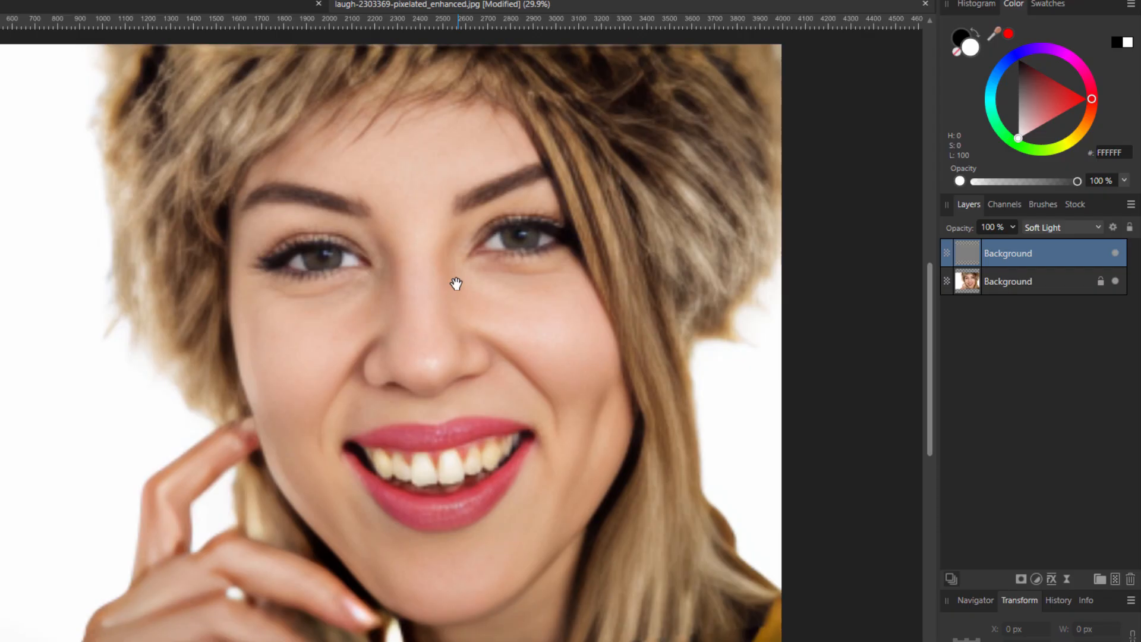
{"action": "scroll", "coordinate": [456, 284], "scroll_direction": "down", "scroll_amount": 1}
{"action": "scroll", "coordinate": [465, 354], "scroll_direction": "down", "scroll_amount": 1}
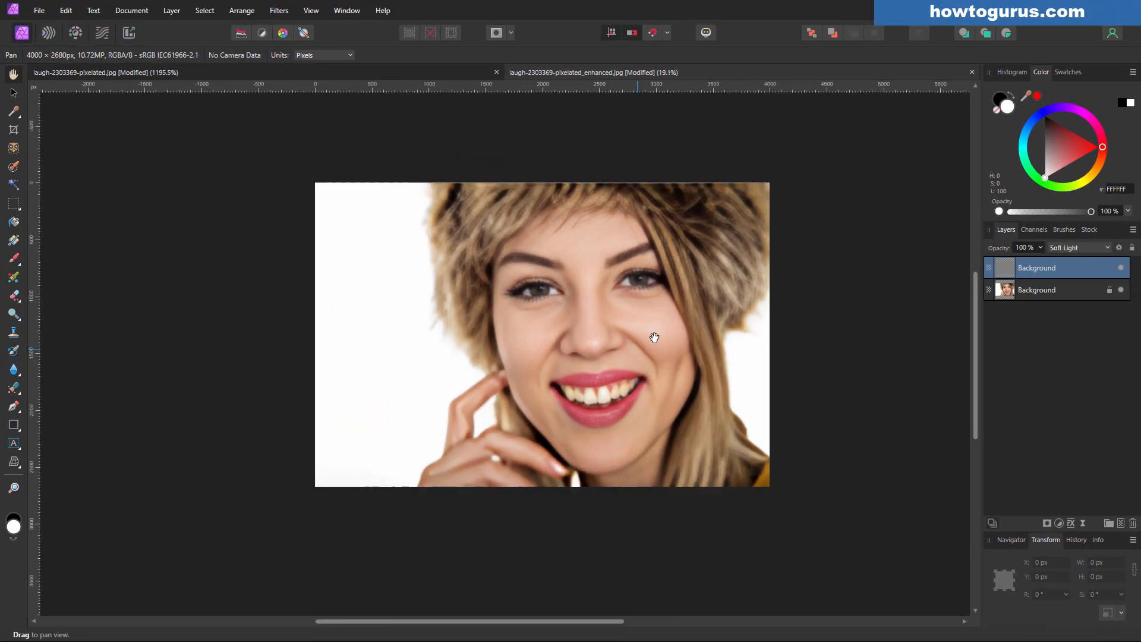
{"action": "scroll", "coordinate": [518, 342], "scroll_direction": "up", "scroll_amount": 1}
{"action": "scroll", "coordinate": [656, 336], "scroll_direction": "up", "scroll_amount": 1}
{"action": "scroll", "coordinate": [466, 380], "scroll_direction": "down", "scroll_amount": 1}
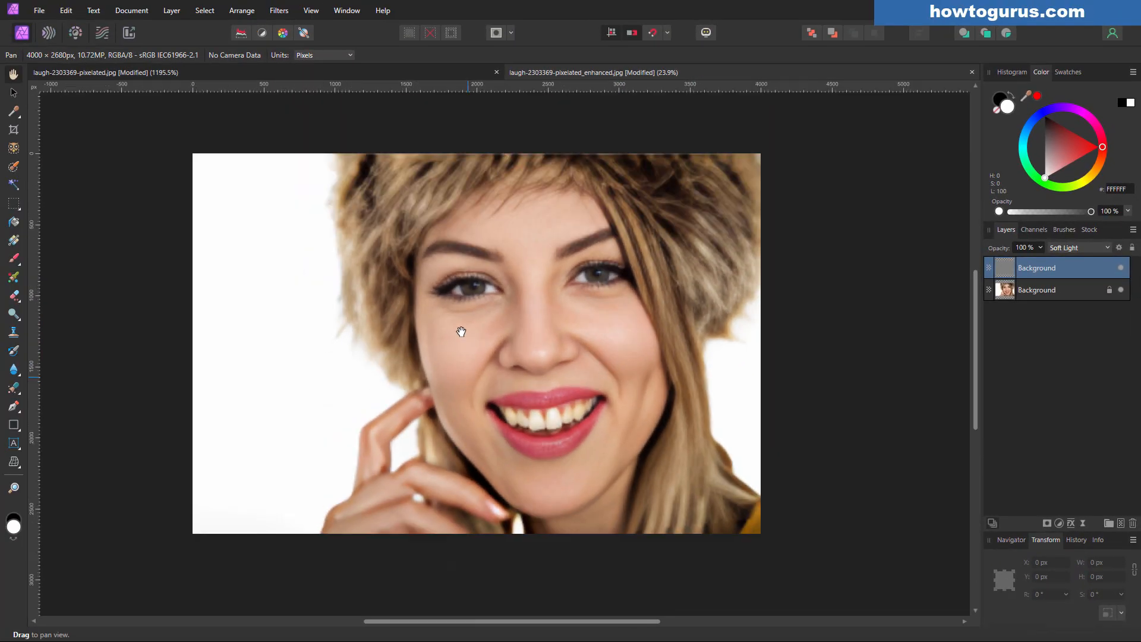
Step: Compare the sharpened enhanced portrait with the pixelated original by alternating between the two open documents
{"action": "left_click", "coordinate": [423, 74]}
{"action": "left_click", "coordinate": [568, 74]}
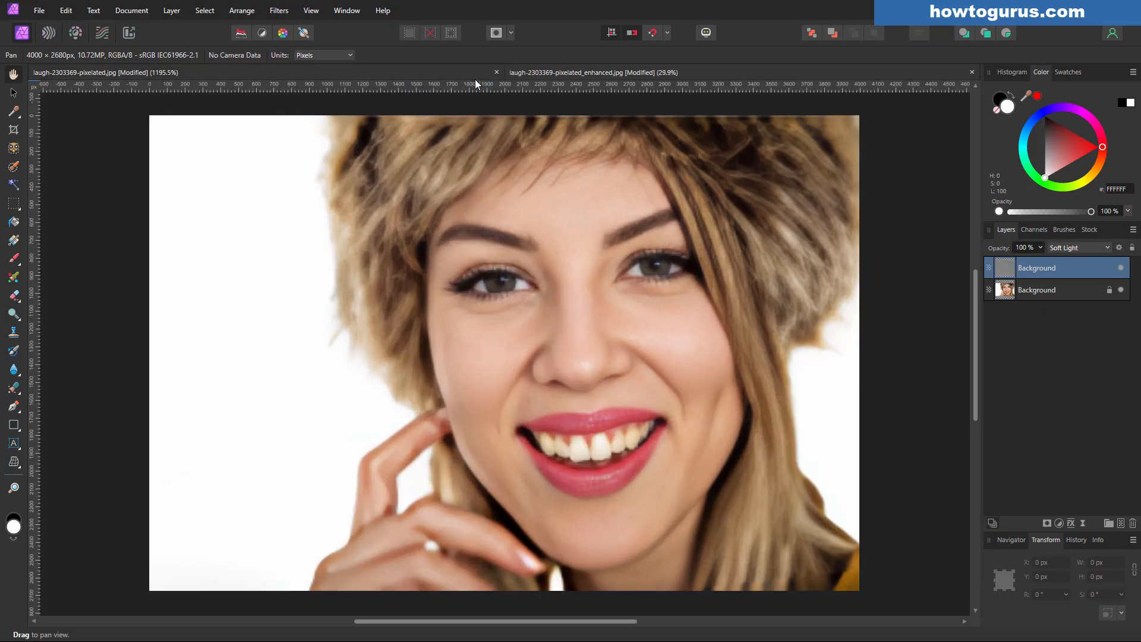
{"action": "left_click", "coordinate": [447, 74]}
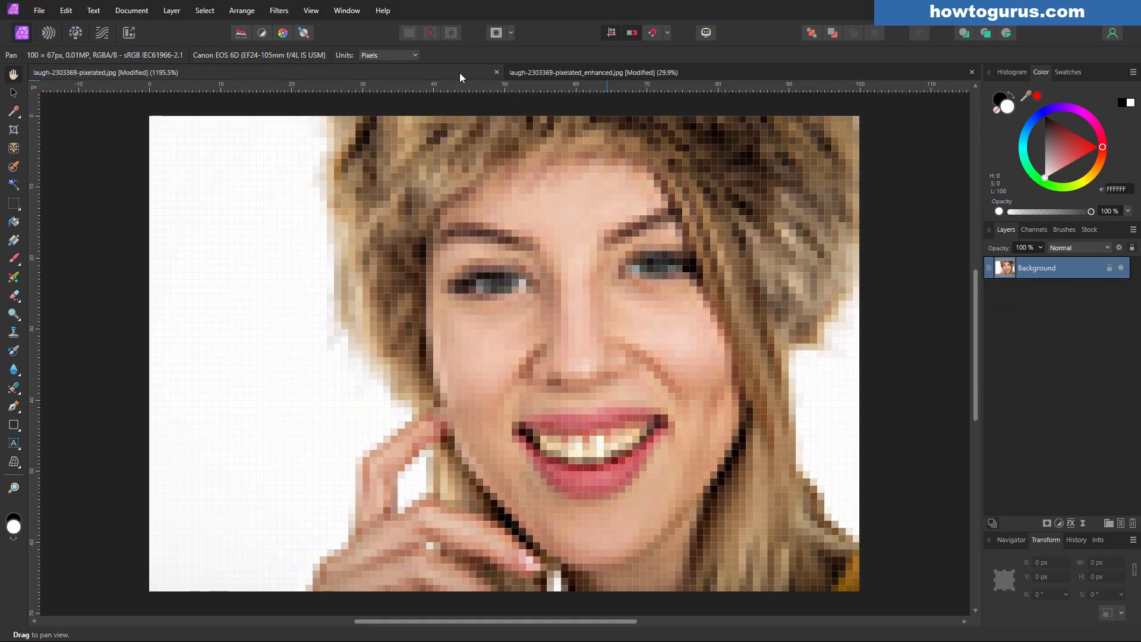
{"action": "left_click", "coordinate": [577, 71]}
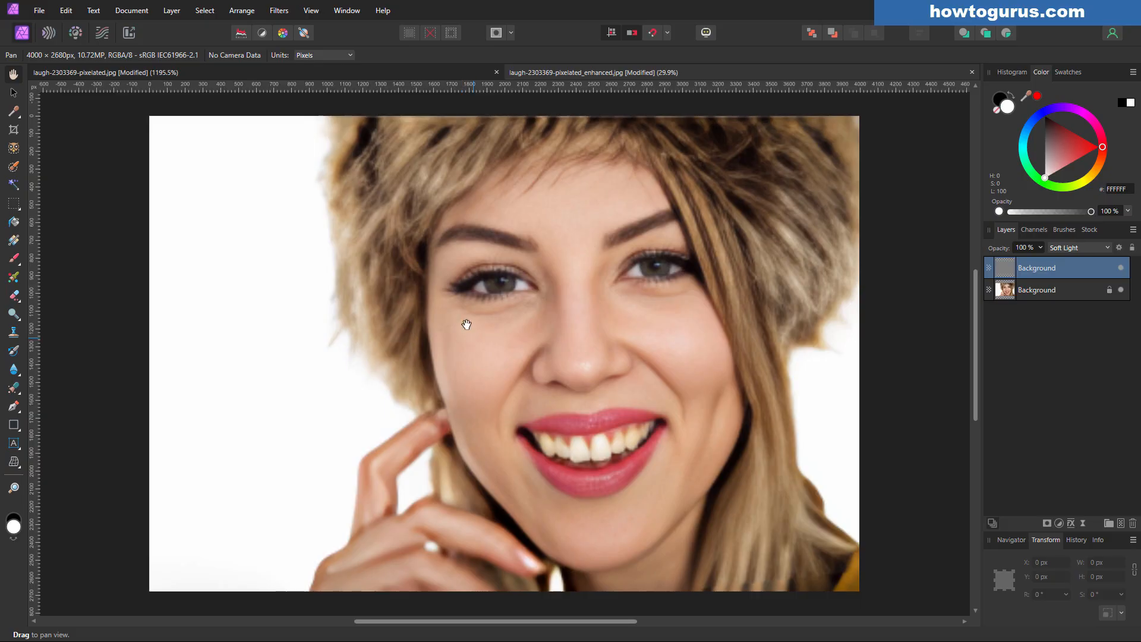
{"action": "left_click", "coordinate": [430, 76]}
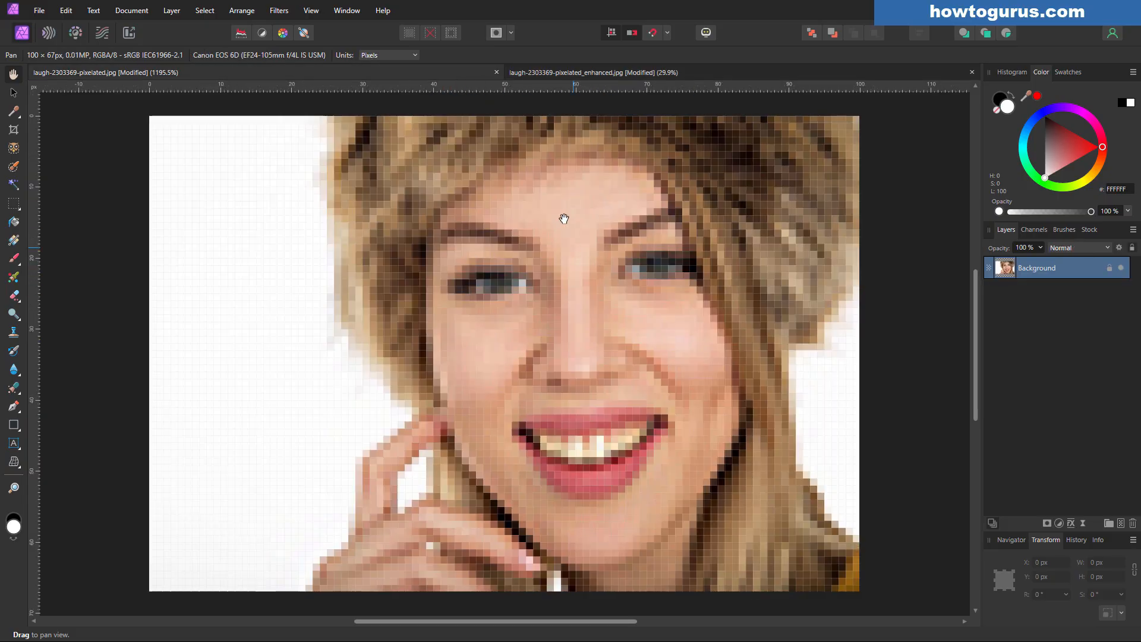
{"action": "left_click", "coordinate": [578, 74]}
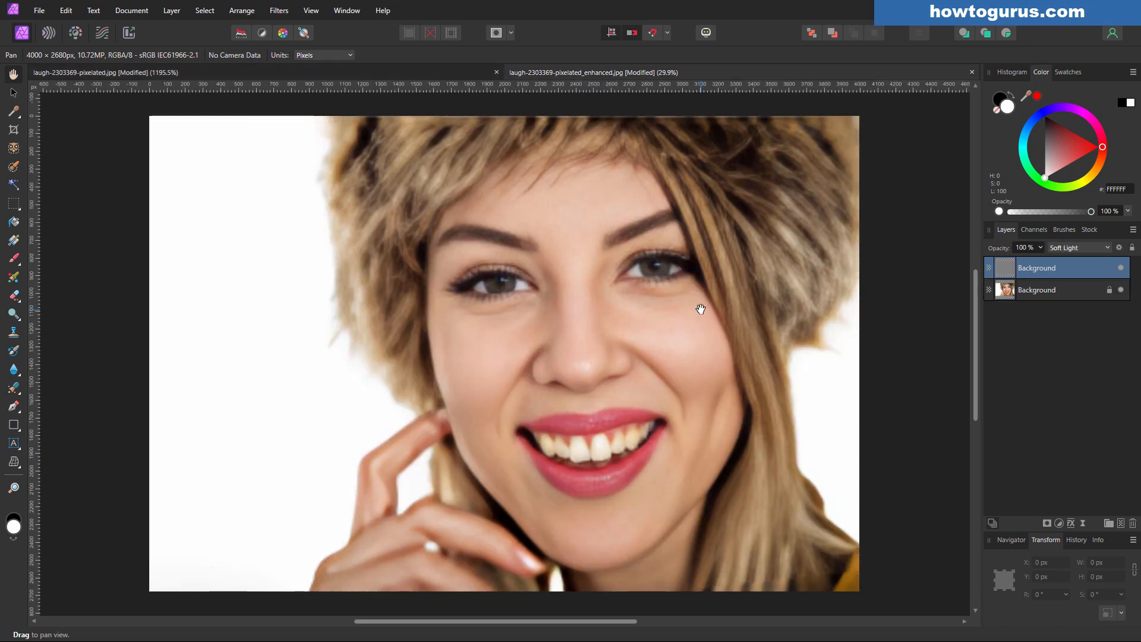